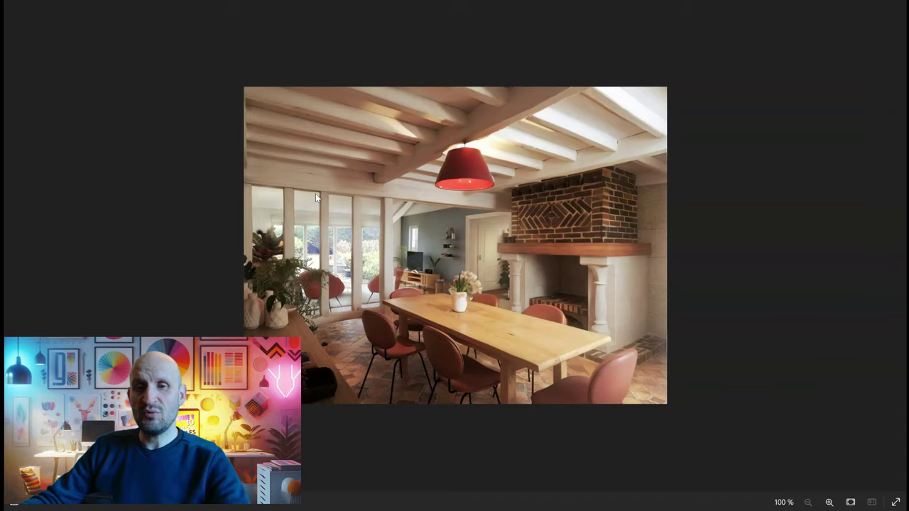
Zoom and walk through the model past the wooden posts.
scroll(315, 193, "up", 2)
scroll(371, 193, "up", 4)
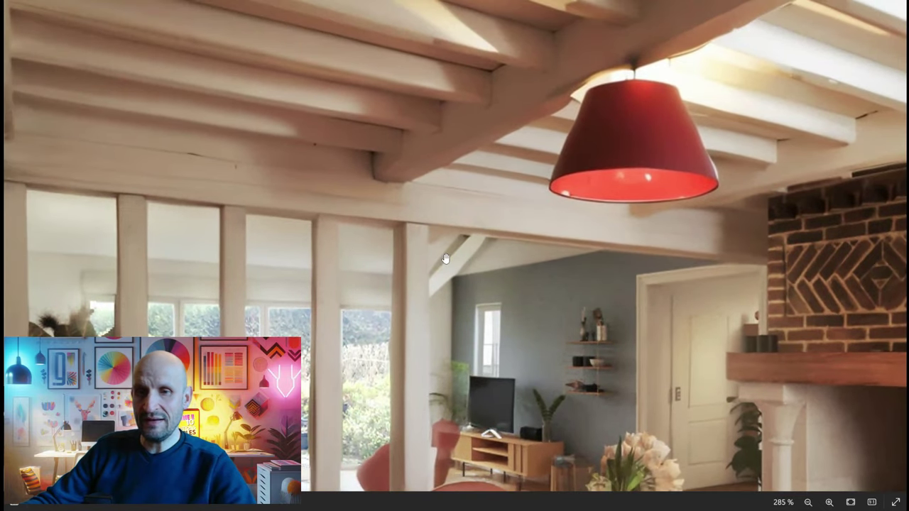
scroll(415, 217, "up", 5)
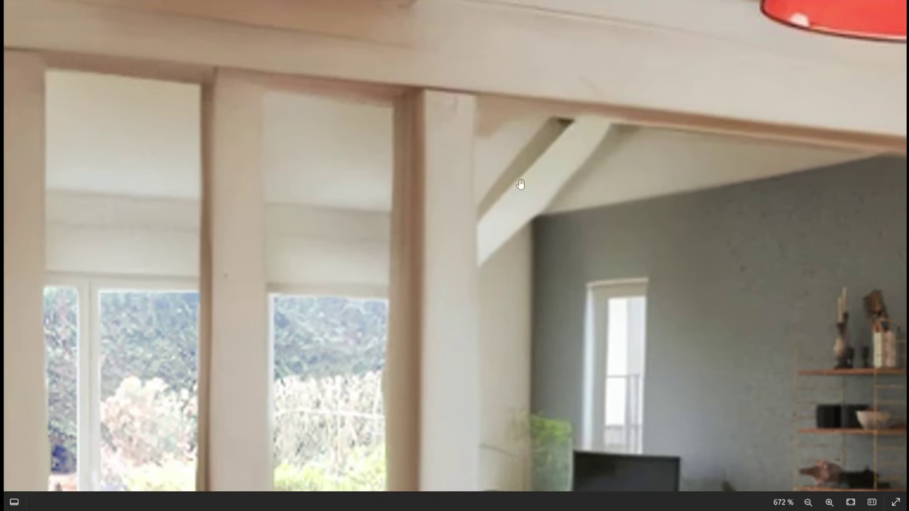
scroll(480, 172, "down", 3)
scroll(454, 206, "down", 2)
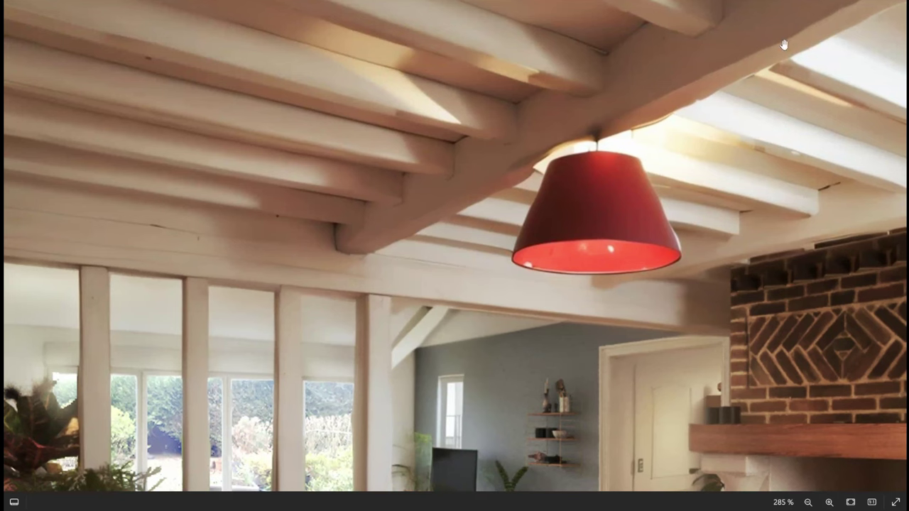
scroll(444, 128, "down", 3)
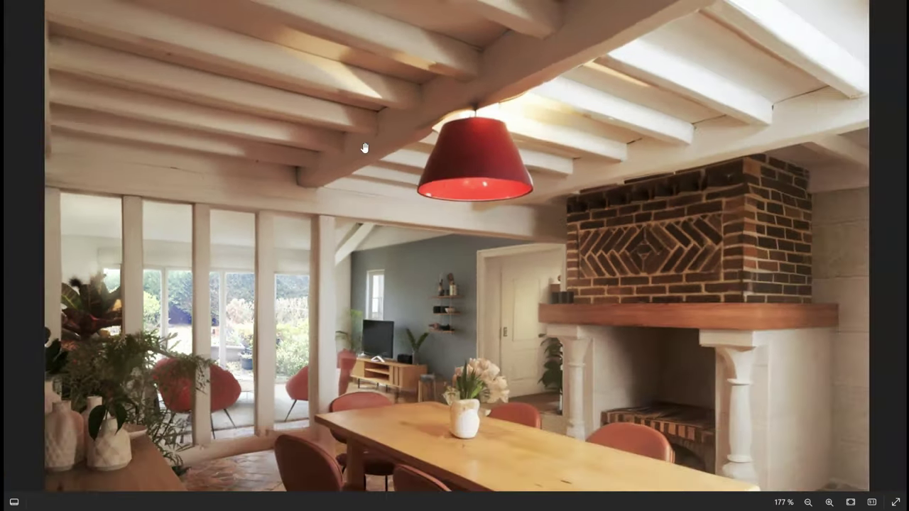
scroll(362, 144, "down", 2)
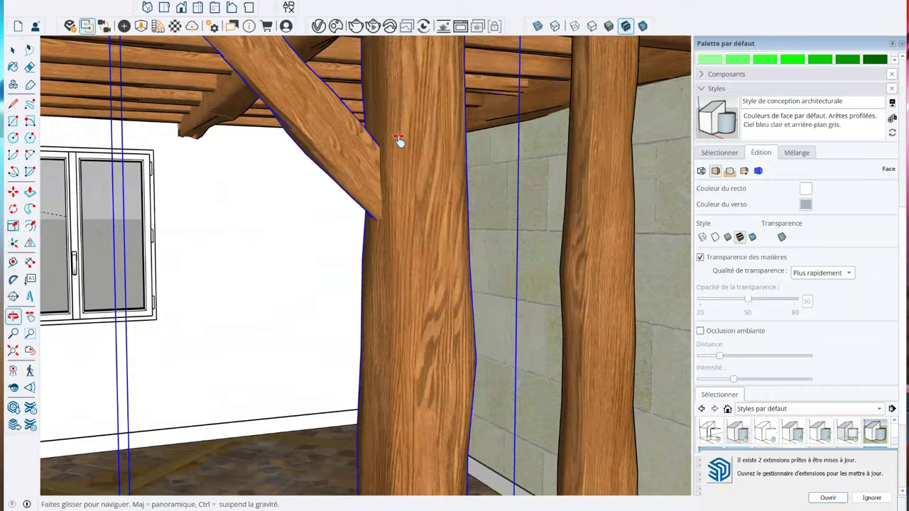
mouse_move(398, 141)
left_mouse_down()
mouse_move(452, 230)
mouse_move(468, 229)
left_mouse_up()
key("space")
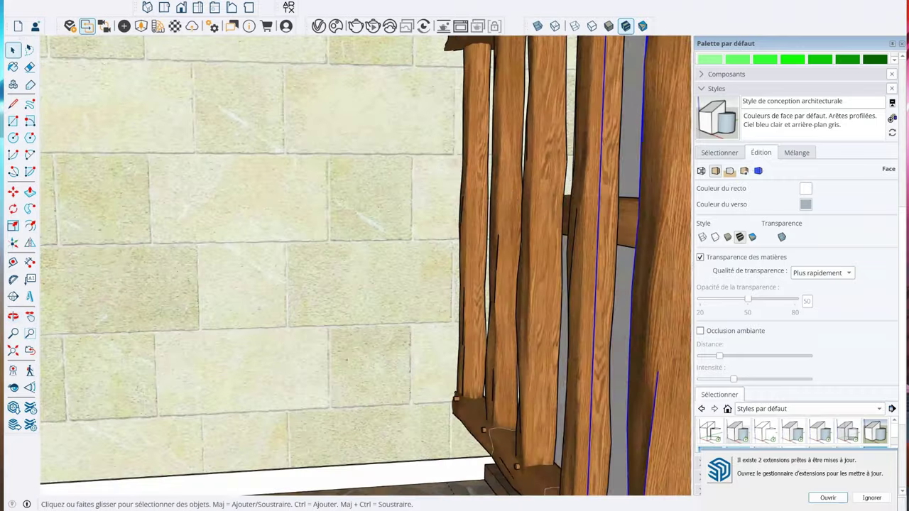
Switch to the monochrome face style and walk over the posts and floor joists.
left_click(642, 26)
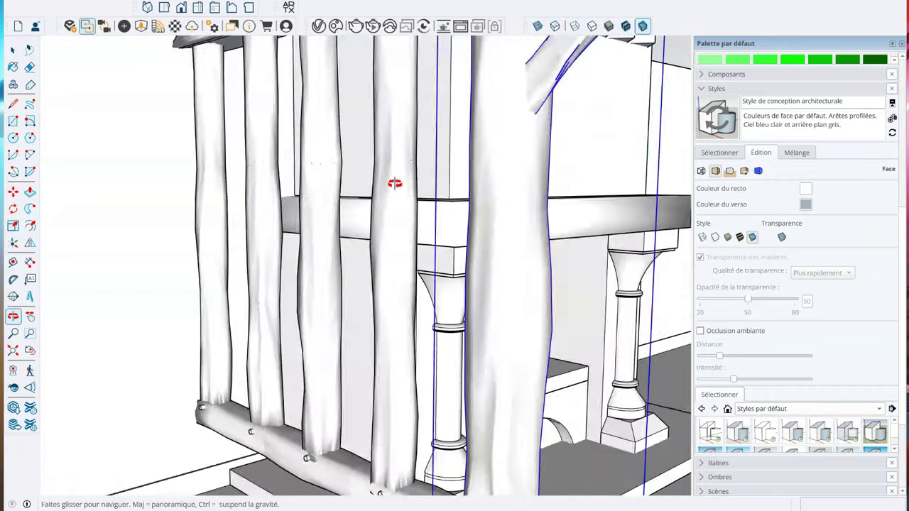
mouse_move(391, 186)
left_mouse_down()
mouse_move(470, 218)
mouse_move(625, 115)
left_mouse_up()
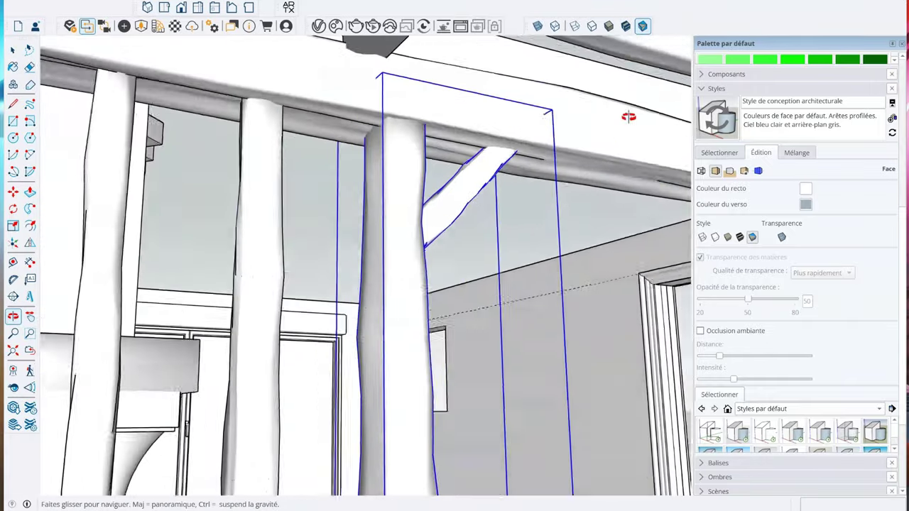
key("space")
mouse_move(257, 105)
middle_mouse_down()
mouse_move(400, 117)
mouse_move(349, 257)
mouse_move(370, 271)
mouse_move(369, 258)
middle_mouse_up()
scroll(369, 271, "down", 5)
scroll(397, 255, "up", 8)
scroll(359, 259, "down", 3)
key("w")
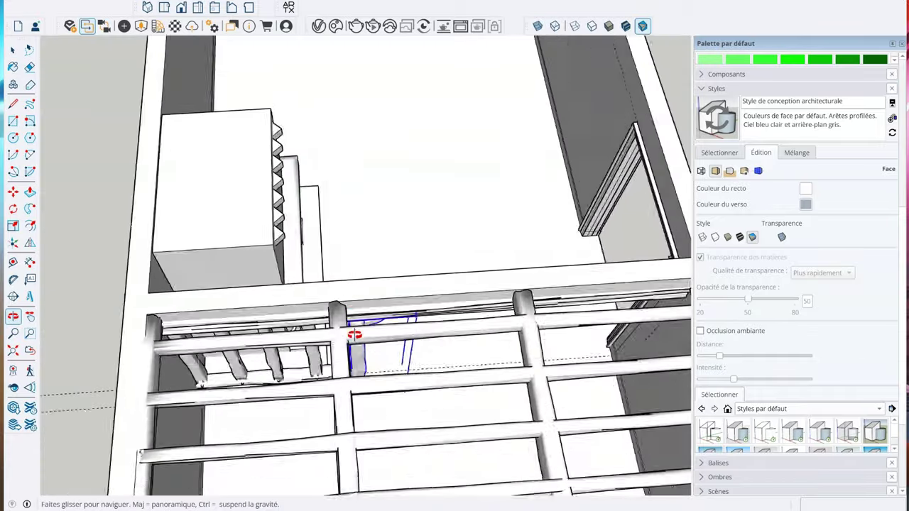
mouse_move(354, 334)
left_mouse_down()
mouse_move(354, 444)
mouse_move(400, 254)
left_mouse_up()
key("space")
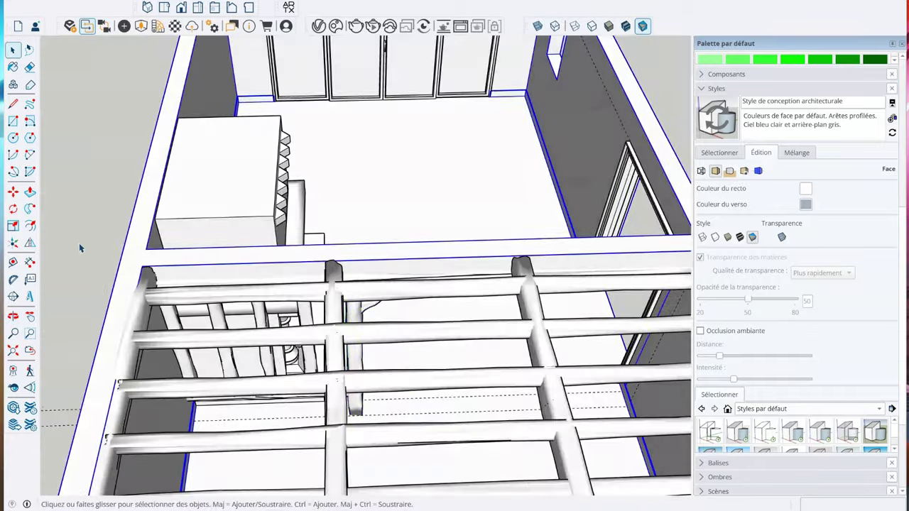
scroll(207, 218, "up", 5)
Copy the selected beam with Move and Ctrl, placing it parallel beside the original.
mouse_move(207, 219)
middle_mouse_down()
mouse_move(300, 233)
mouse_move(345, 229)
mouse_move(282, 229)
mouse_move(618, 244)
middle_mouse_up()
left_click(320, 238)
scroll(297, 208, "up", 3)
left_click(309, 315)
key("ctrl")
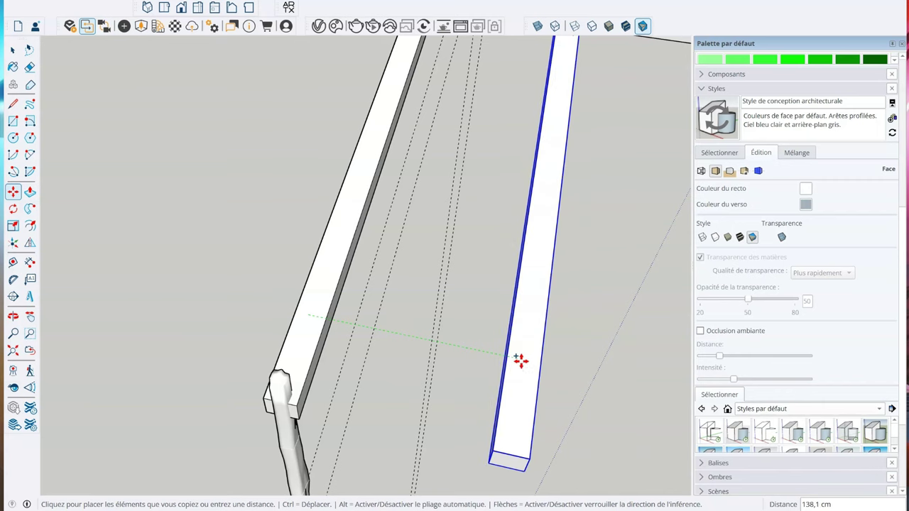
left_click(471, 362)
middle_click_drag(470, 361, 355, 213)
left_click(227, 3)
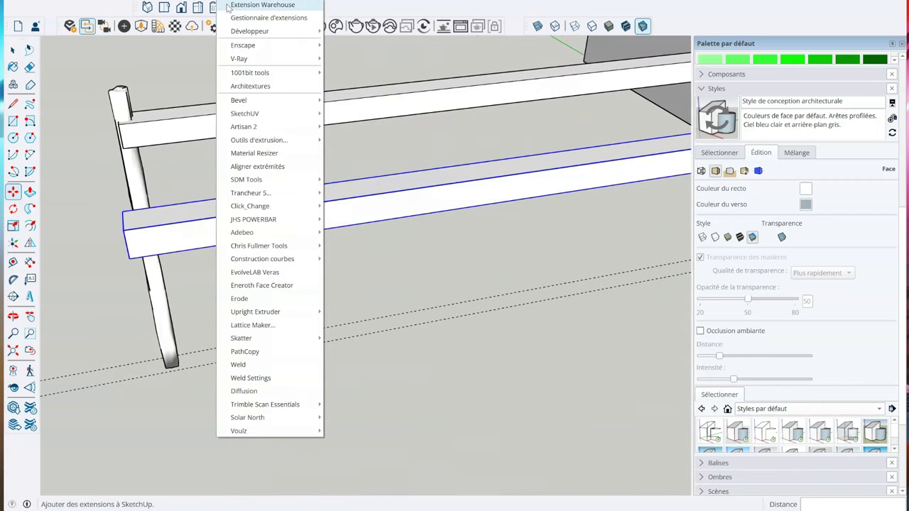
left_click(247, 5)
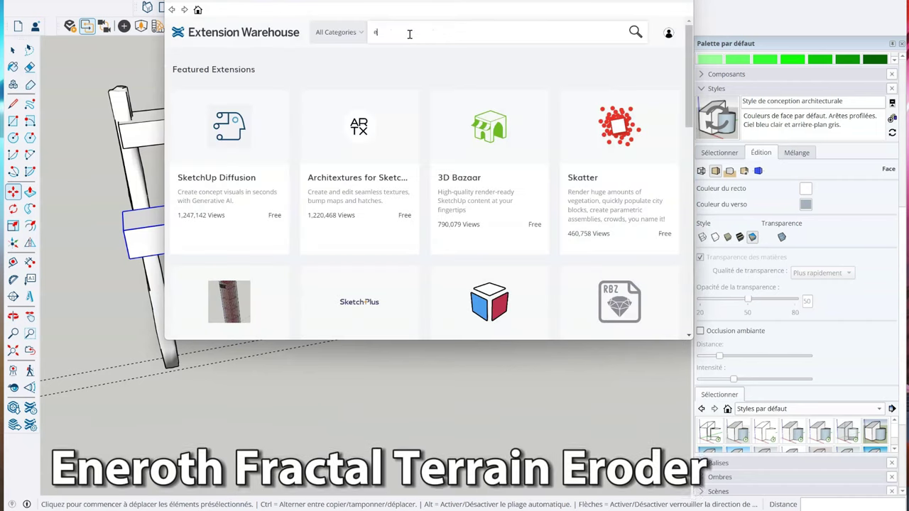
type("erode")
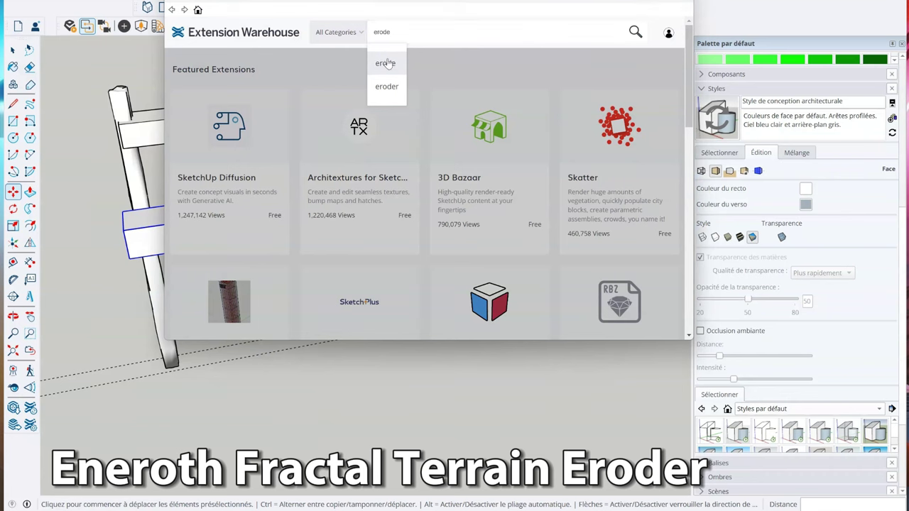
right_click(387, 64)
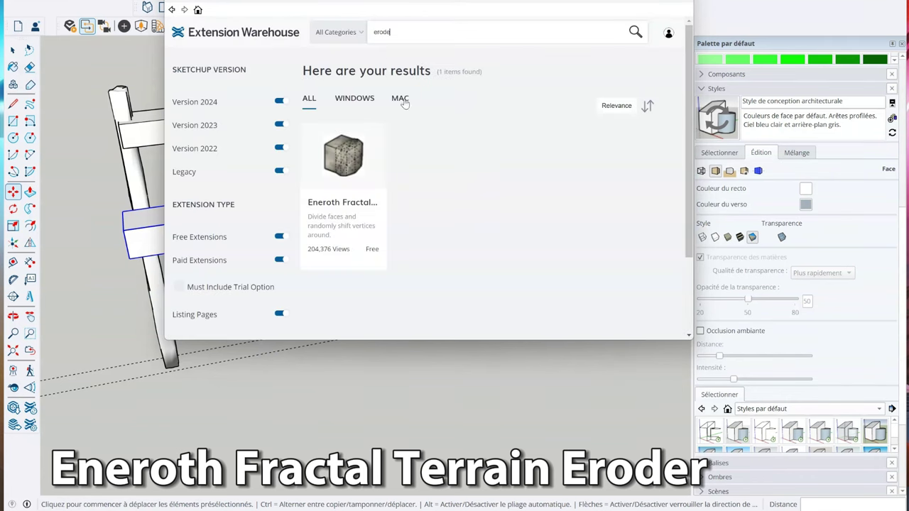
left_click(358, 174)
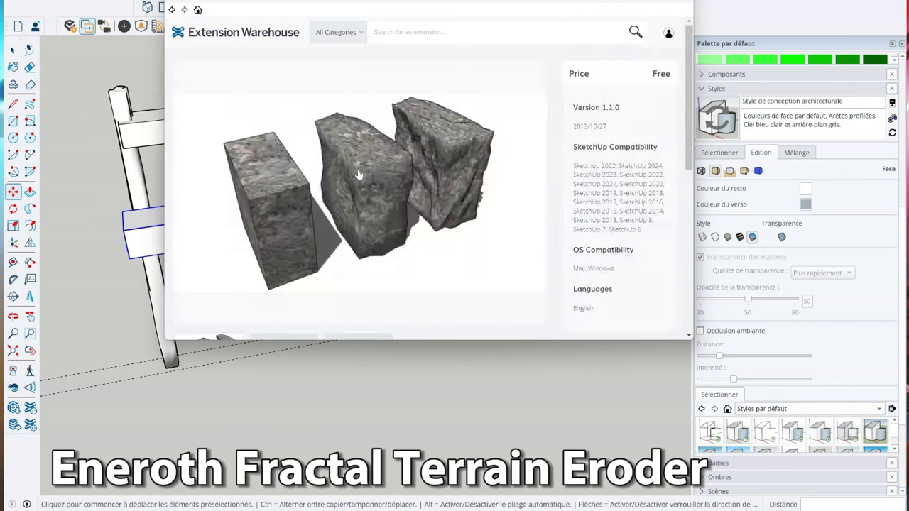
scroll(289, 203, "down", 3)
scroll(338, 205, "up", 2)
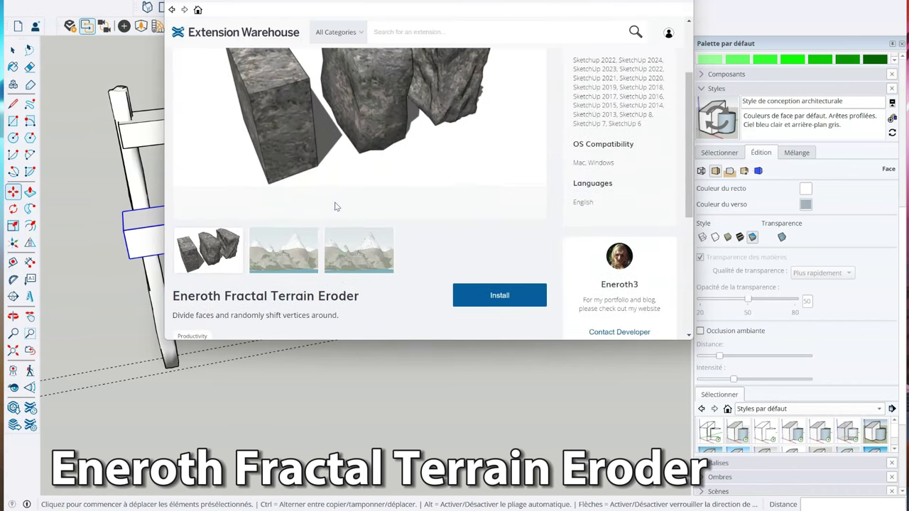
scroll(314, 279, "down", 2)
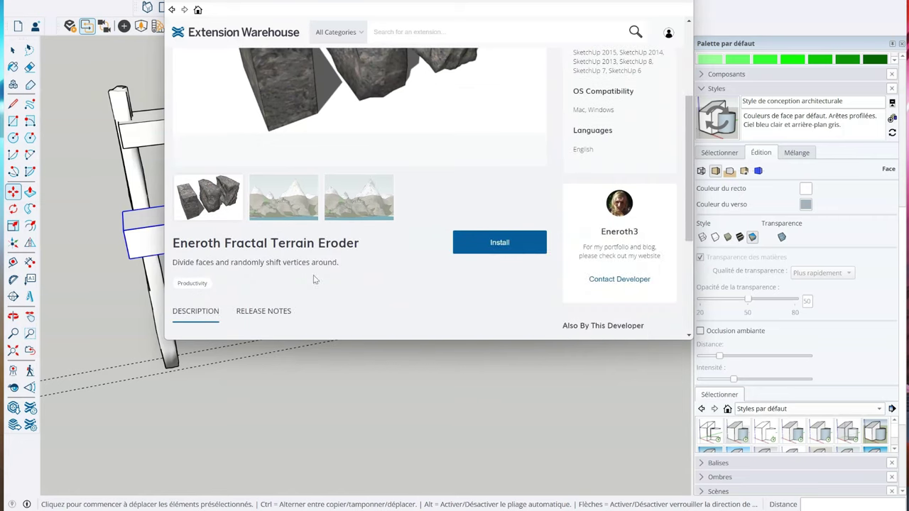
scroll(231, 216, "down", 2)
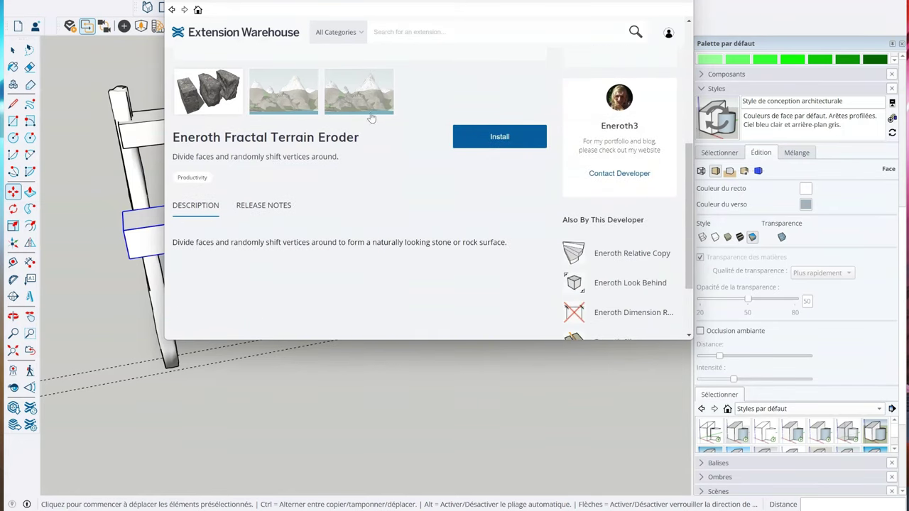
scroll(326, 207, "up", 3)
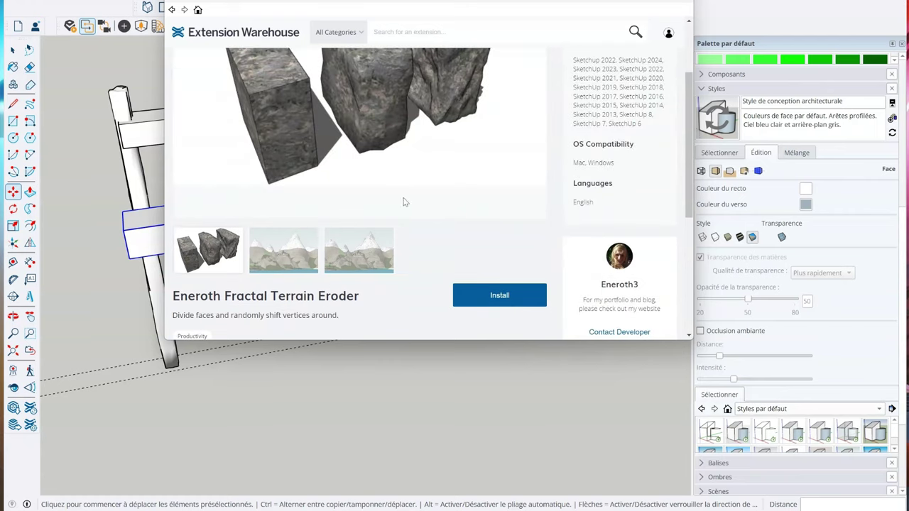
left_click(683, 10)
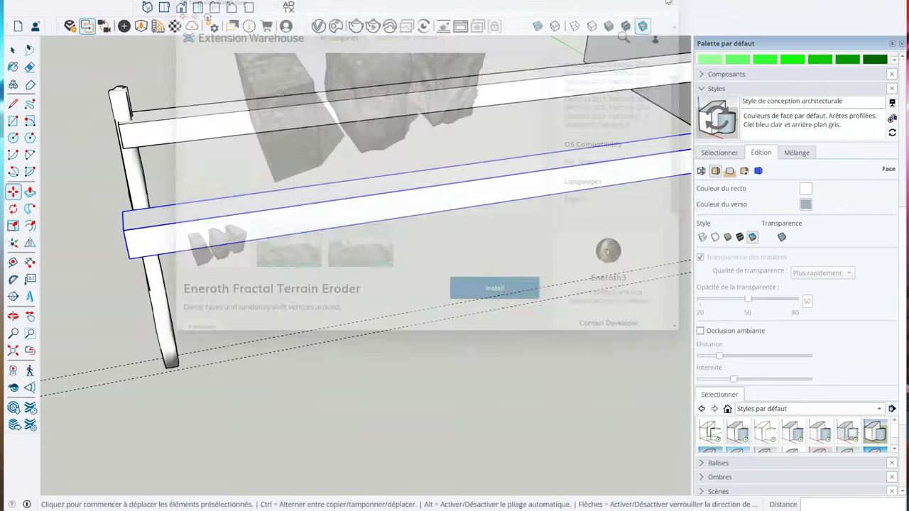
key("space")
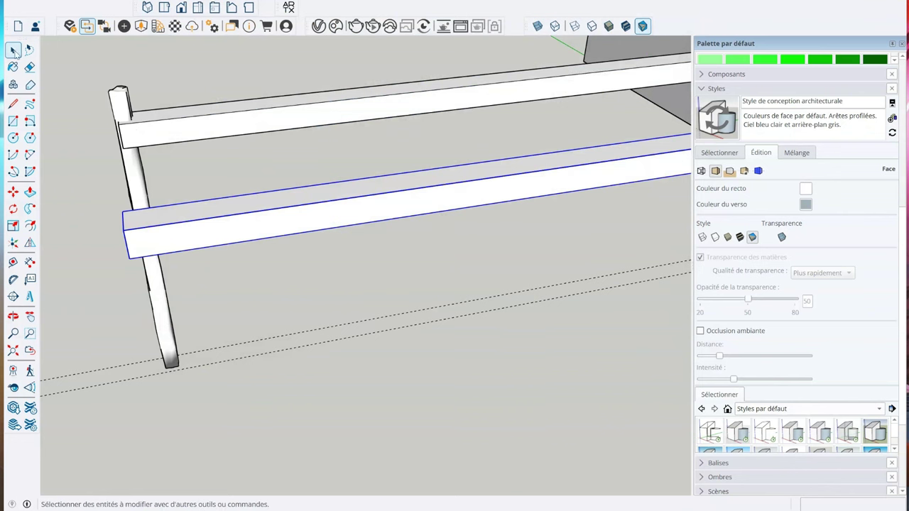
Open the beam group and apply Fractal Erode with 2 iterations, pointyness 0.5, contours moved.
mouse_move(295, 177)
middle_mouse_down()
mouse_move(284, 265)
mouse_move(284, 247)
middle_mouse_up()
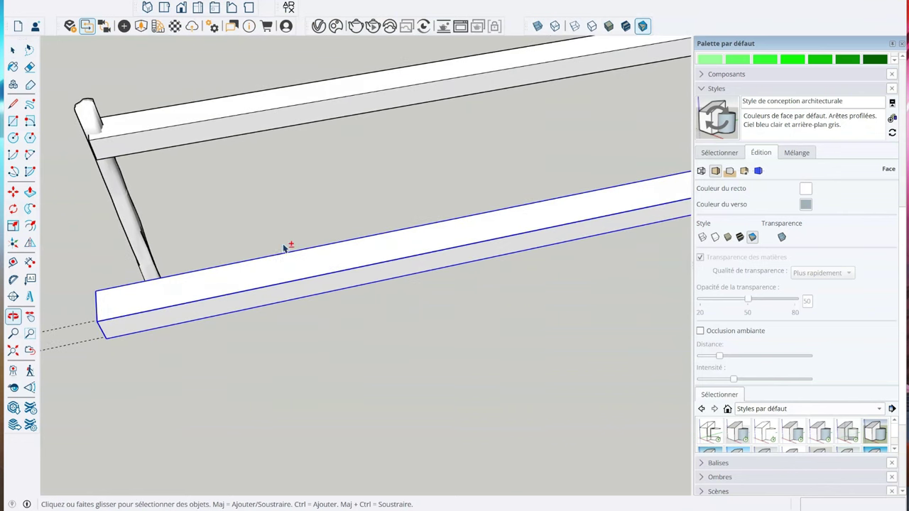
double_click(284, 277)
left_click(200, 6)
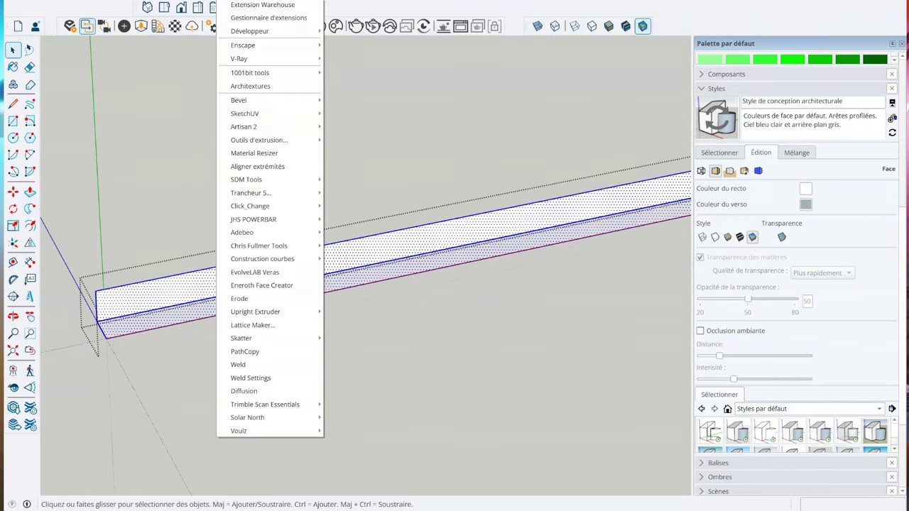
left_click(261, 304)
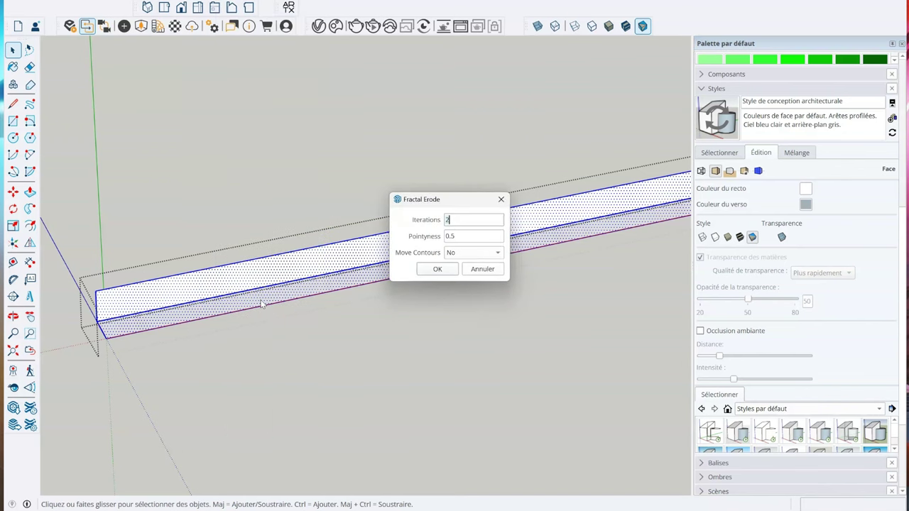
mouse_move(456, 201)
left_mouse_down()
mouse_move(390, 98)
mouse_move(291, 67)
left_mouse_up()
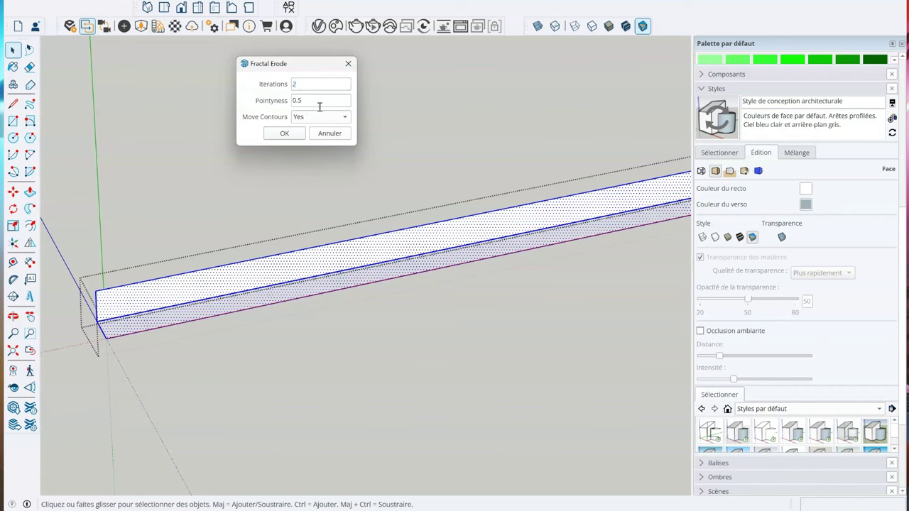
left_click(284, 133)
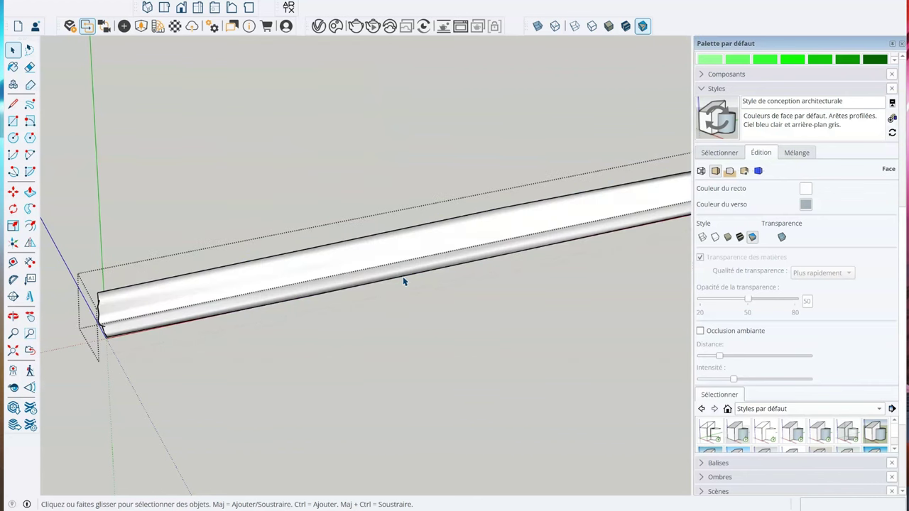
mouse_move(405, 278)
middle_mouse_down()
mouse_move(419, 203)
mouse_move(523, 185)
mouse_move(620, 140)
mouse_move(355, 106)
mouse_move(260, 256)
mouse_move(240, 322)
middle_mouse_up()
scroll(240, 322, "up", 3)
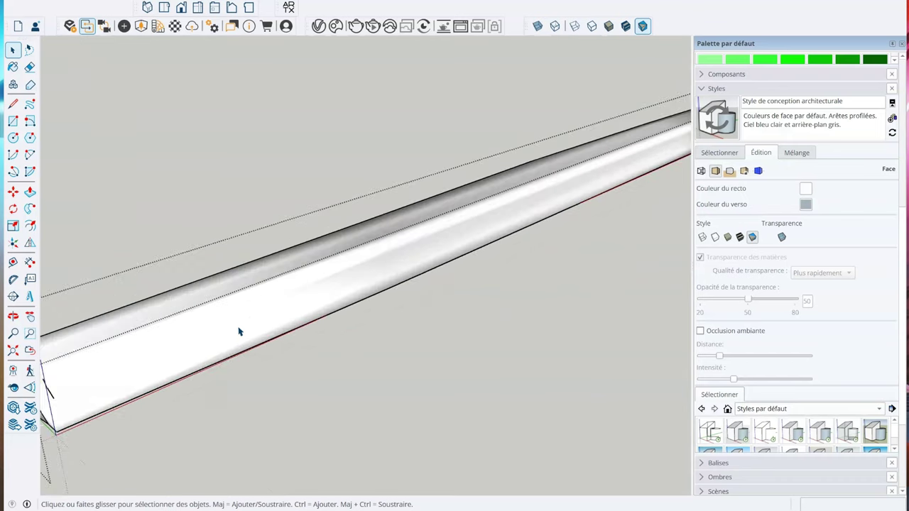
scroll(248, 355, "down", 5)
mouse_move(256, 382)
middle_mouse_down()
mouse_move(265, 237)
mouse_move(332, 254)
middle_mouse_up()
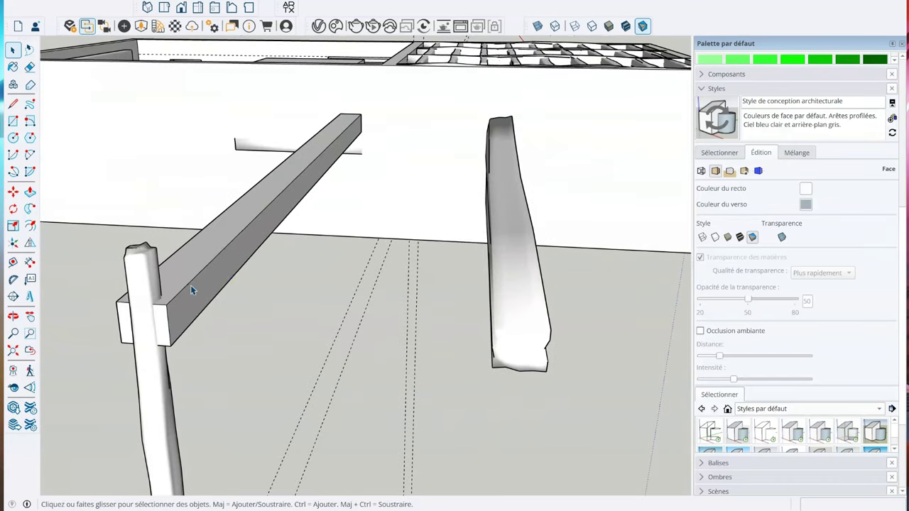
Copy the square beam with Move and Ctrl, placing it beside the original.
left_click(13, 192)
key("ctrl")
left_click(210, 282)
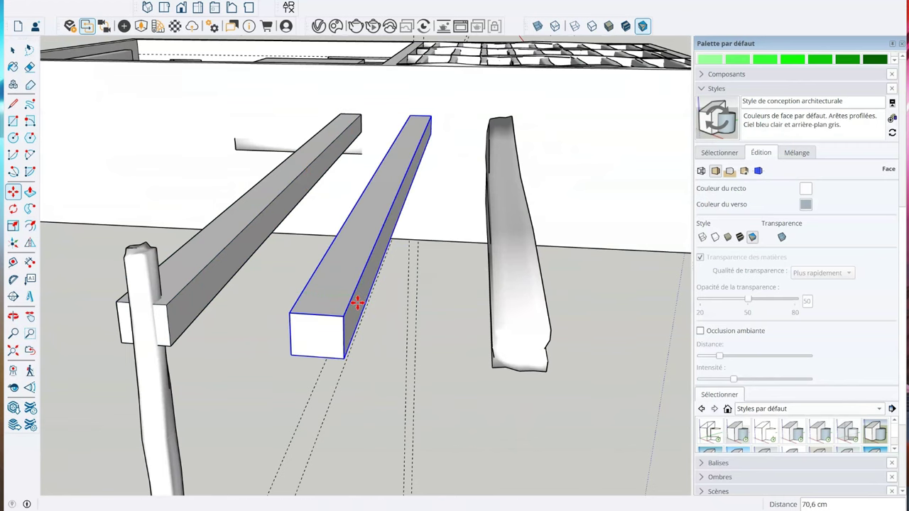
left_click(357, 303)
key("space")
Erode the beam copy with Fractal Erode at 4 iterations and pointyness 2.
triple_click(355, 272)
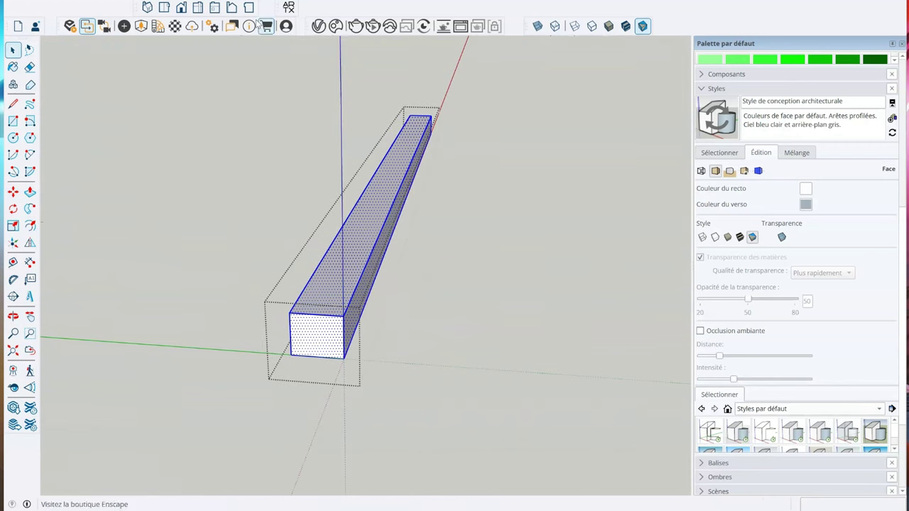
left_click(238, 2)
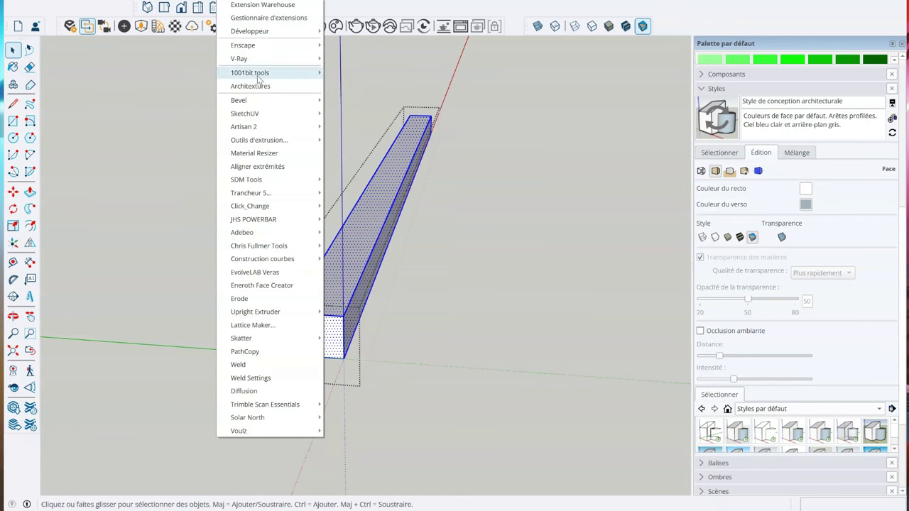
mouse_move(241, 232)
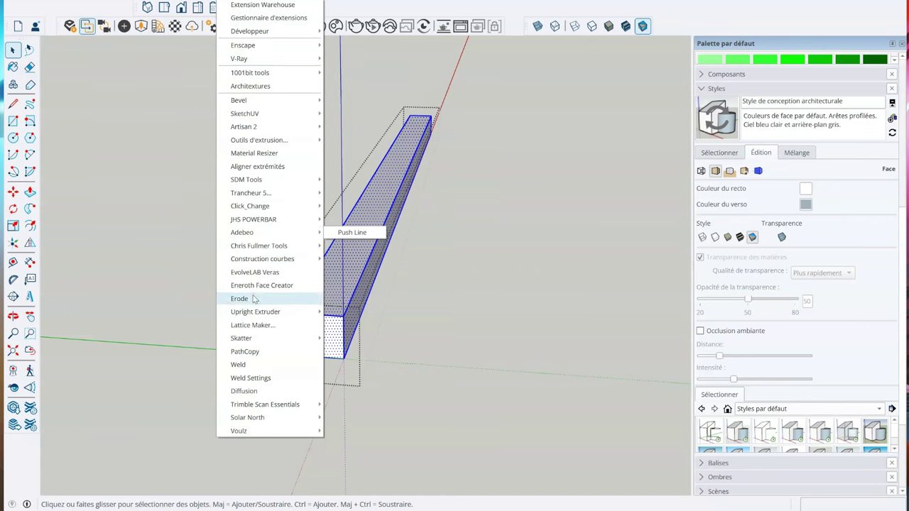
left_click(254, 299)
left_click_drag(449, 208, 542, 64)
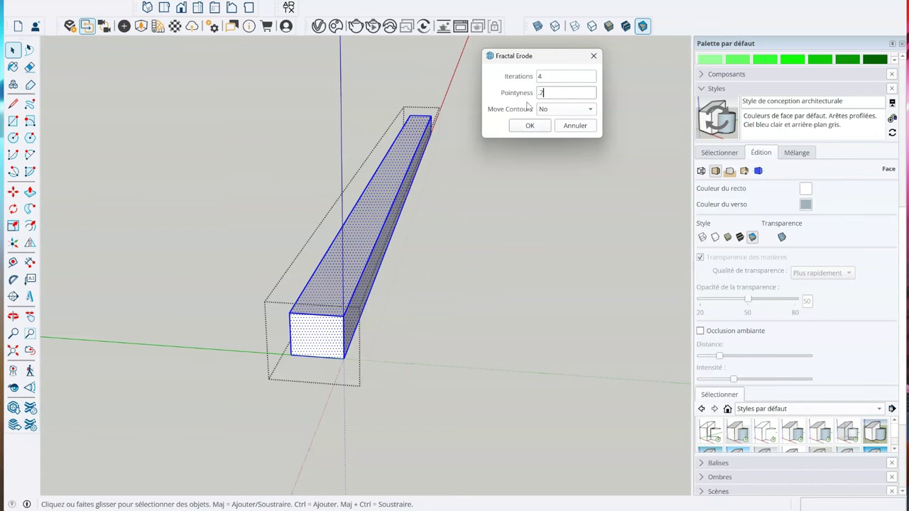
left_click(529, 126)
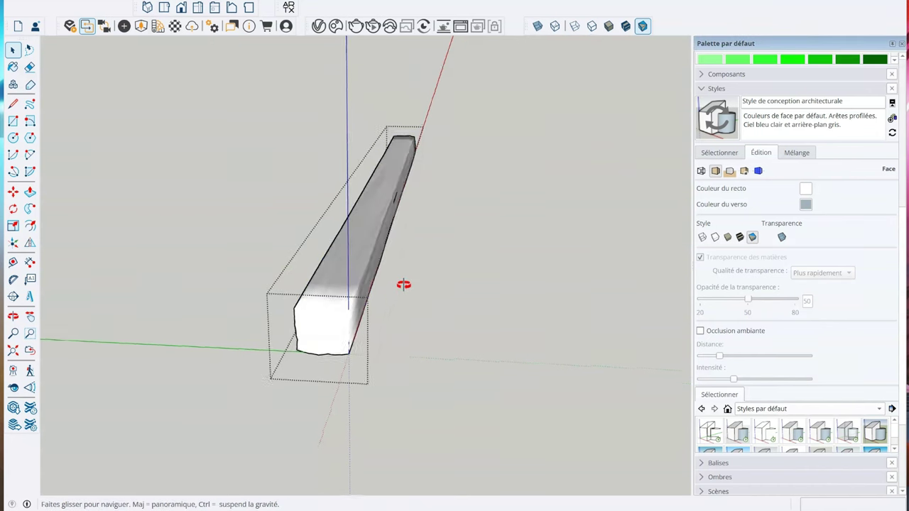
mouse_move(426, 279)
middle_mouse_down()
mouse_move(346, 305)
mouse_move(357, 312)
middle_mouse_up()
scroll(357, 312, "down", 3)
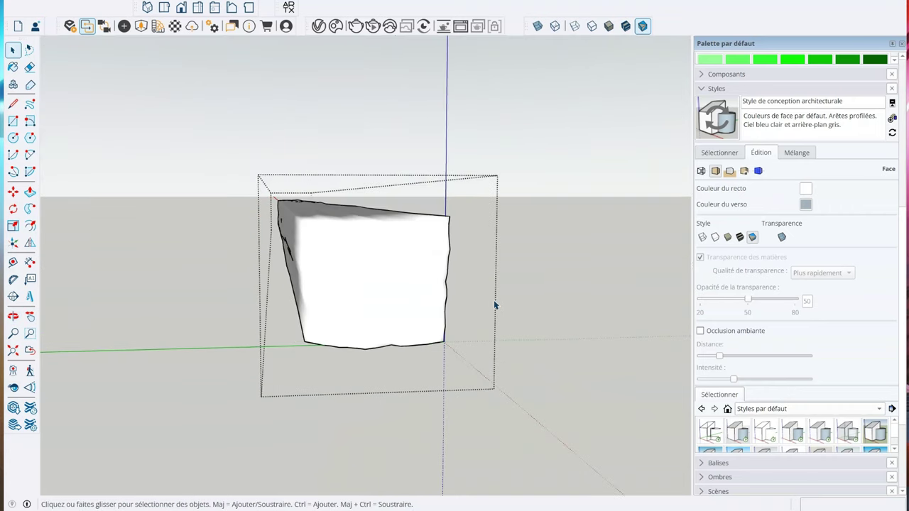
key("Escape")
scroll(427, 243, "up", 2)
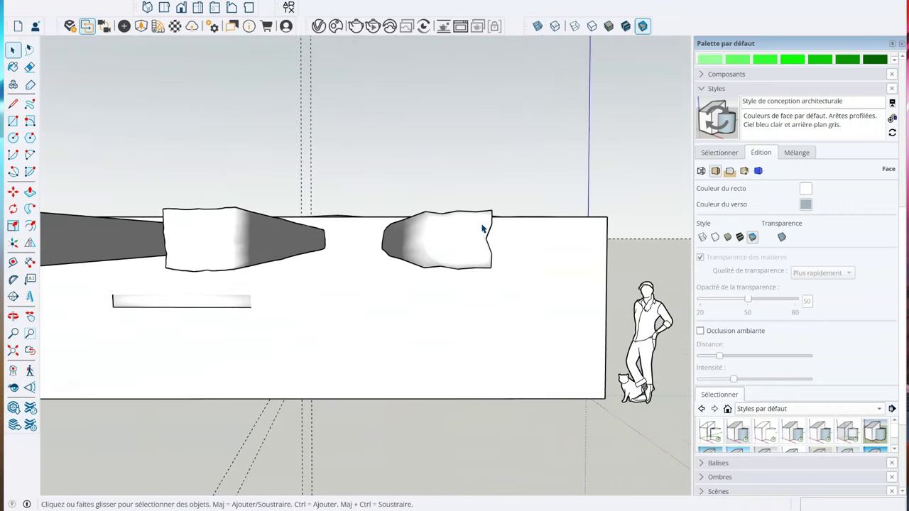
mouse_move(250, 242)
middle_mouse_down()
mouse_move(300, 237)
mouse_move(369, 265)
middle_mouse_up()
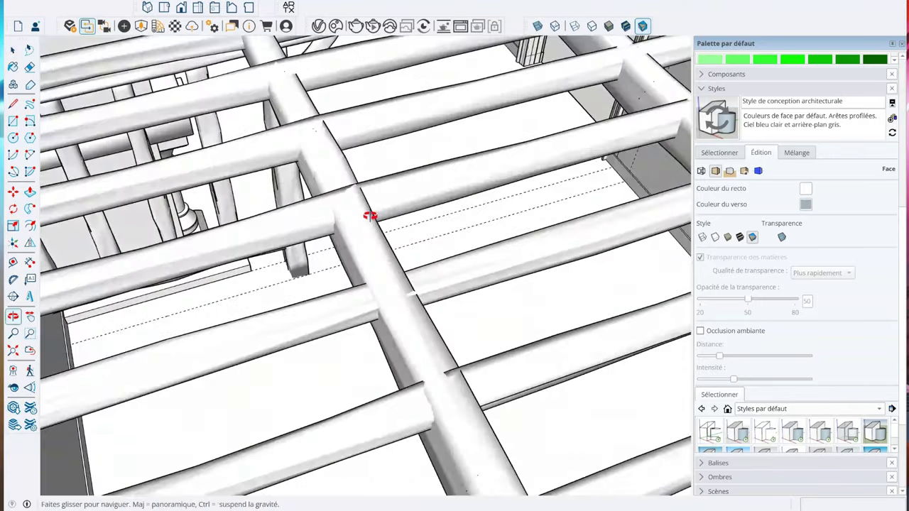
mouse_move(369, 213)
middle_mouse_down()
mouse_move(714, 205)
mouse_move(278, 234)
middle_mouse_up()
scroll(278, 234, "down", 3)
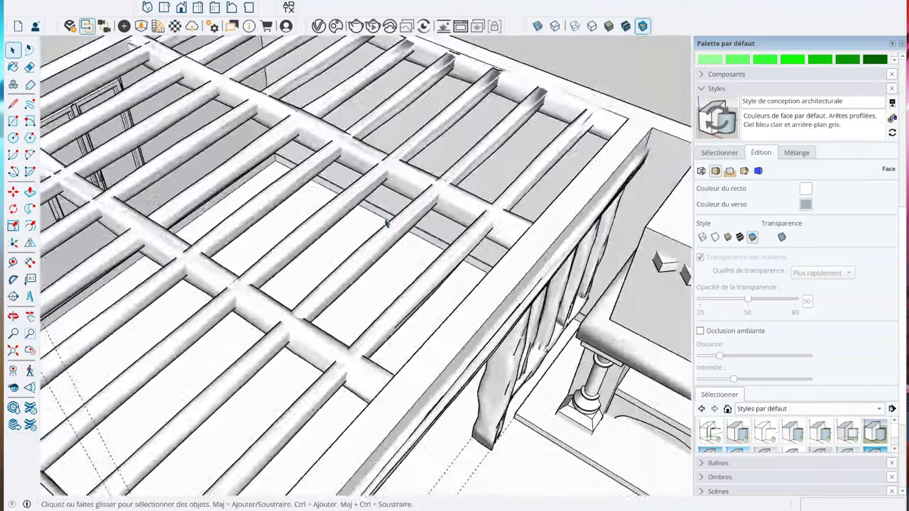
scroll(414, 256, "down", 2)
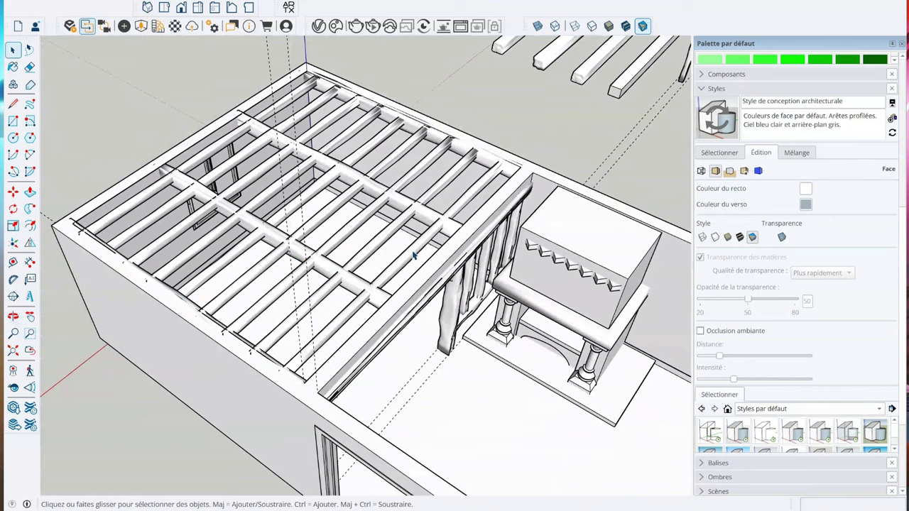
right_click(399, 205)
left_click(454, 71)
mouse_move(399, 206)
middle_mouse_down()
mouse_move(446, 253)
mouse_move(436, 277)
middle_mouse_up()
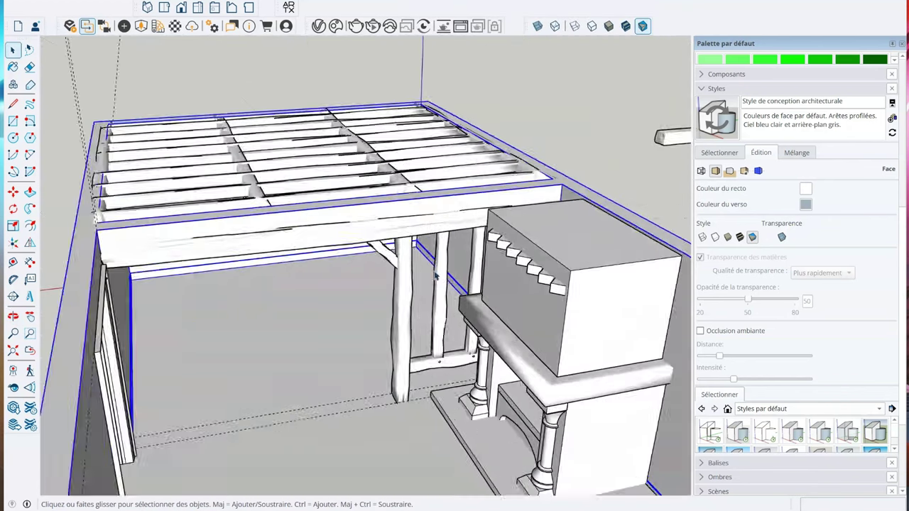
scroll(436, 276, "up", 3)
scroll(436, 300, "up", 3)
scroll(443, 341, "up", 3)
scroll(450, 377, "up", 3)
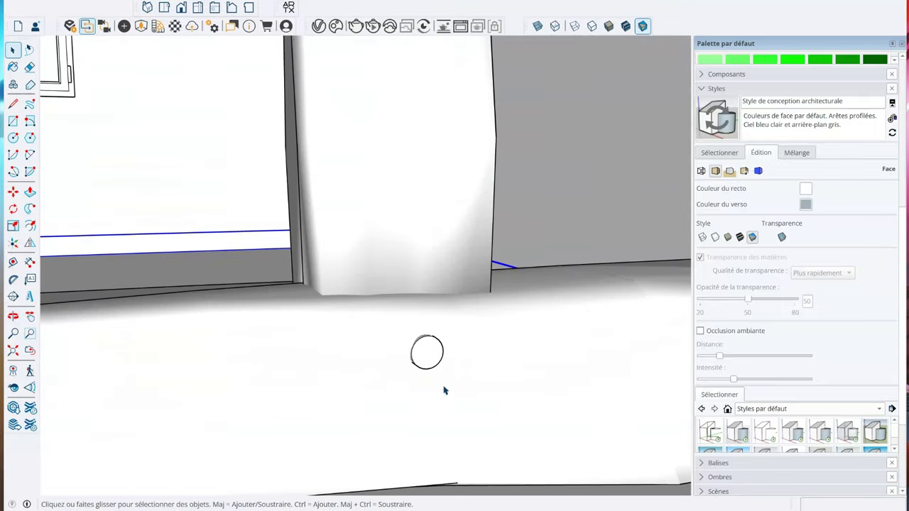
mouse_move(449, 362)
middle_mouse_down()
mouse_move(577, 258)
mouse_move(501, 329)
mouse_move(564, 251)
mouse_move(600, 264)
mouse_move(608, 365)
mouse_move(528, 382)
middle_mouse_up()
mouse_move(529, 382)
left_mouse_down()
mouse_move(446, 367)
mouse_move(760, 336)
mouse_move(670, 380)
left_mouse_up()
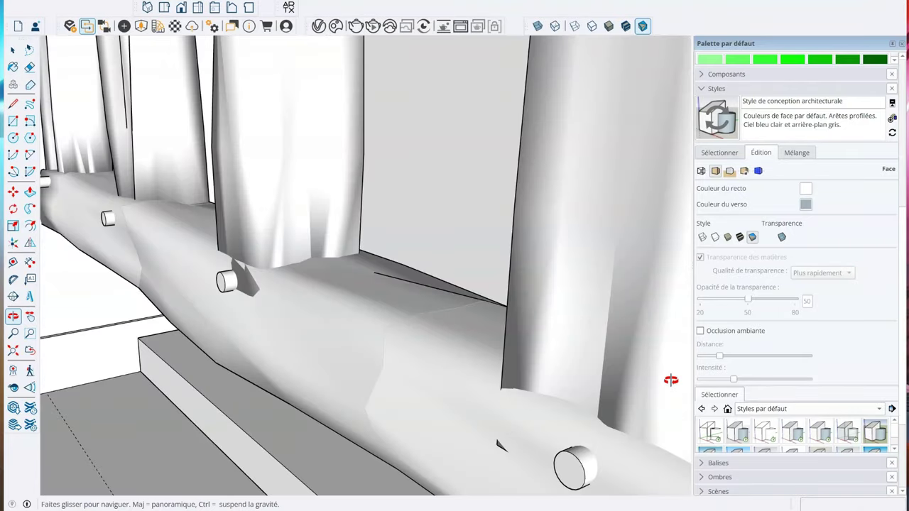
scroll(597, 462, "down", 3)
mouse_move(576, 456)
middle_mouse_down()
mouse_move(398, 381)
mouse_move(428, 355)
mouse_move(135, 319)
mouse_move(386, 294)
mouse_move(424, 339)
mouse_move(501, 328)
mouse_move(504, 298)
mouse_move(357, 98)
middle_mouse_up()
scroll(135, 319, "down", 5)
Sample Wood 13-07 100cm from the post and paint the eroded beam with it.
mouse_move(624, 208)
middle_mouse_down()
mouse_move(566, 278)
mouse_move(407, 284)
mouse_move(381, 320)
mouse_move(363, 214)
middle_mouse_up()
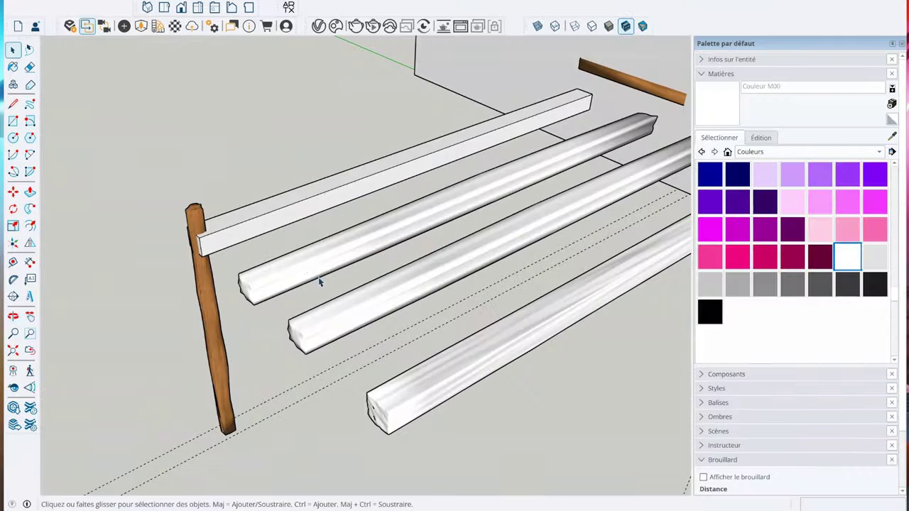
mouse_move(213, 305)
middle_mouse_down()
mouse_move(263, 284)
mouse_move(139, 263)
mouse_move(287, 193)
middle_mouse_up()
scroll(271, 266, "up", 5)
scroll(276, 307, "down", 5)
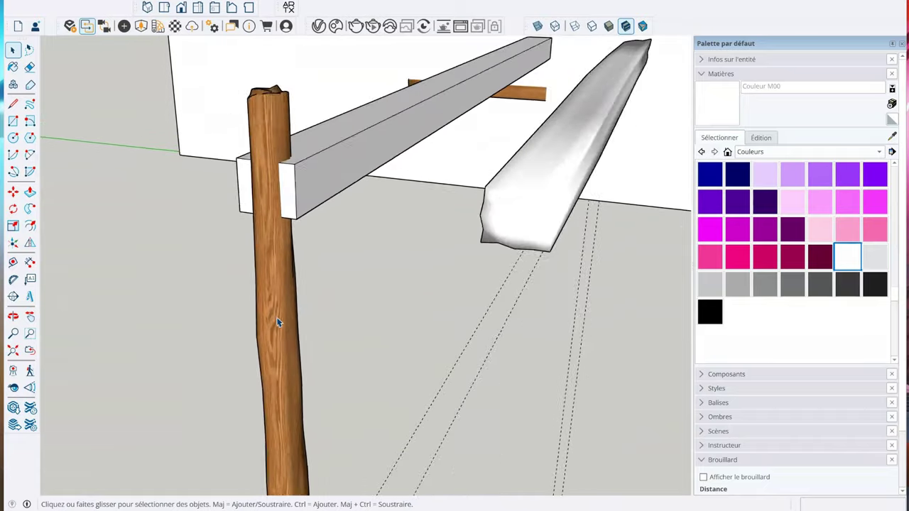
mouse_move(276, 306)
middle_mouse_down()
mouse_move(355, 288)
mouse_move(294, 338)
mouse_move(365, 328)
mouse_move(324, 320)
mouse_move(538, 248)
mouse_move(276, 320)
middle_mouse_up()
middle_click_drag(276, 320, 400, 264)
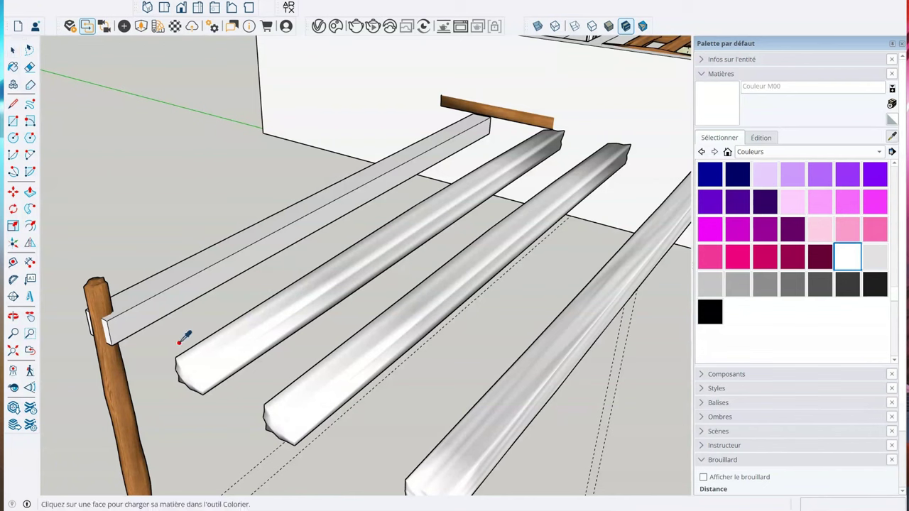
left_click(129, 363, "alt")
left_click(236, 337)
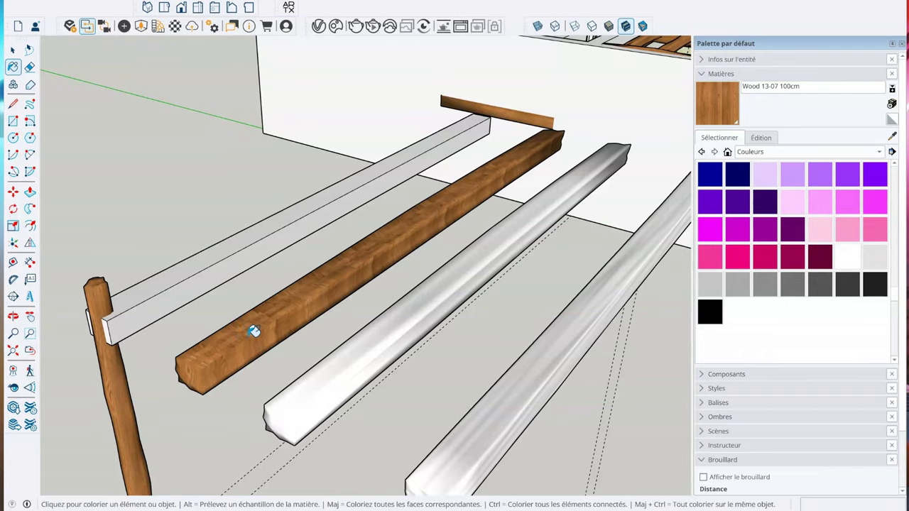
Walk down toward the wood-textured beam's end for a close look.
scroll(253, 330, "up", 5)
mouse_move(257, 328)
middle_mouse_down()
mouse_move(314, 324)
mouse_move(290, 357)
mouse_move(460, 227)
mouse_move(324, 179)
mouse_move(245, 258)
mouse_move(255, 349)
middle_mouse_up()
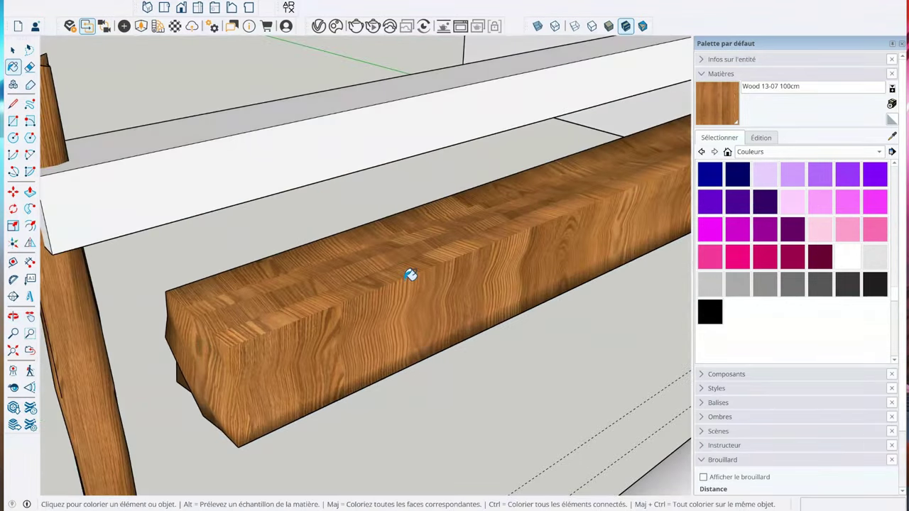
key("w")
mouse_move(410, 275)
left_mouse_down()
mouse_move(625, 109)
mouse_move(450, 187)
mouse_move(339, 349)
left_mouse_up()
key("b")
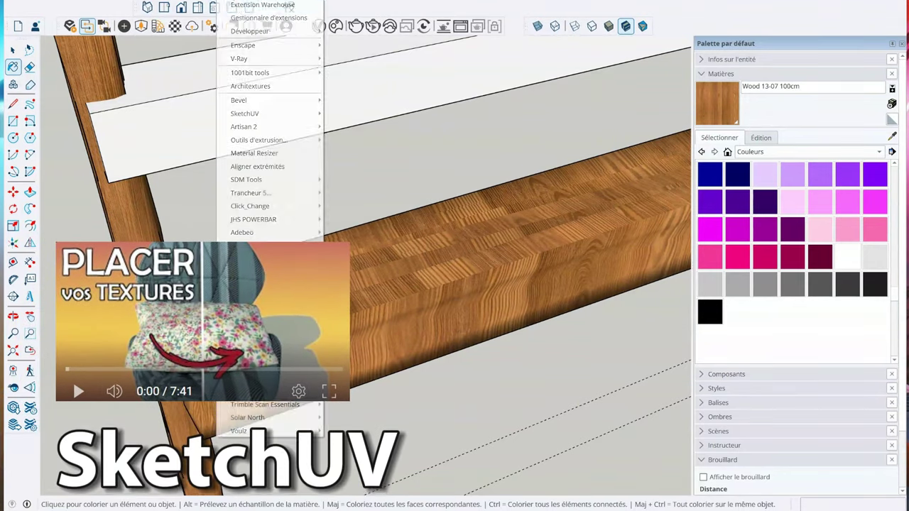
Search the Extension Warehouse for 'sketchuv', find SketchUV, close the store, and list the toolbars.
left_click(239, 9)
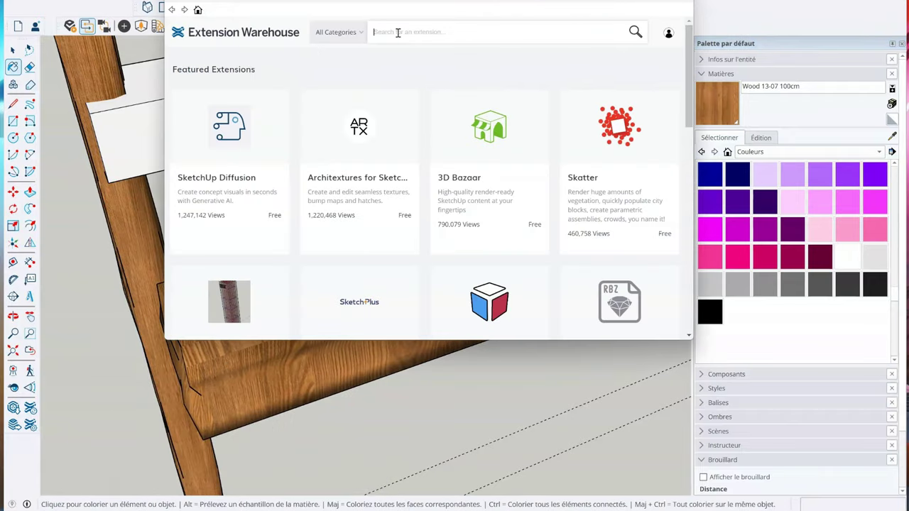
type("sketchu")
type("v")
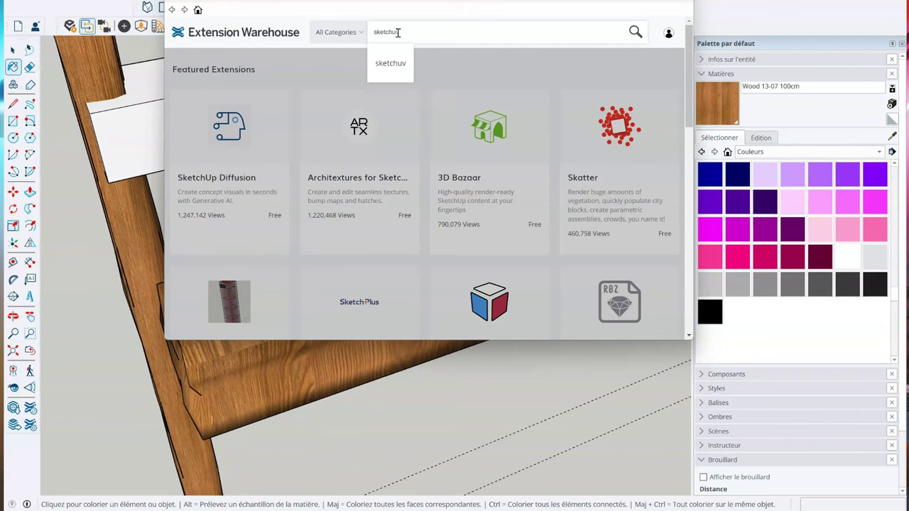
key("Return")
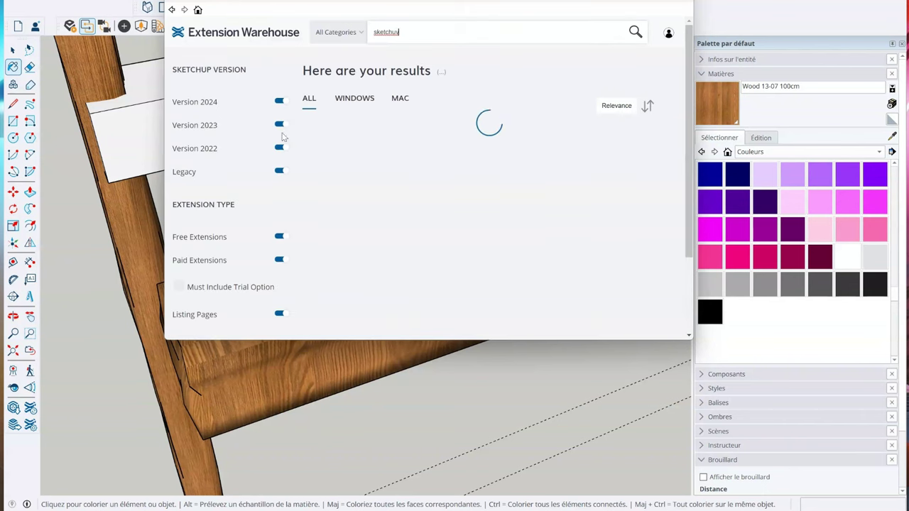
left_click(686, 2)
right_click(435, 9)
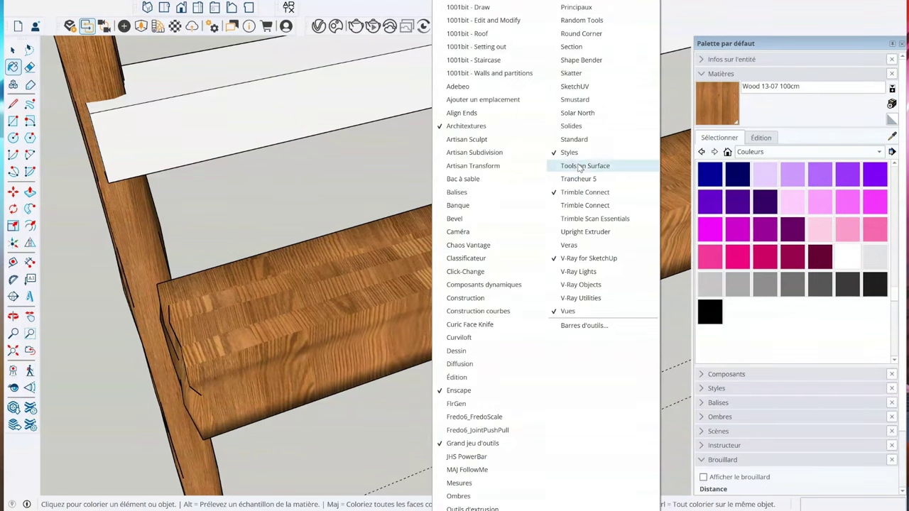
Show the SketchUV toolbar and move it and the mapping palette out of the way.
left_click(574, 86)
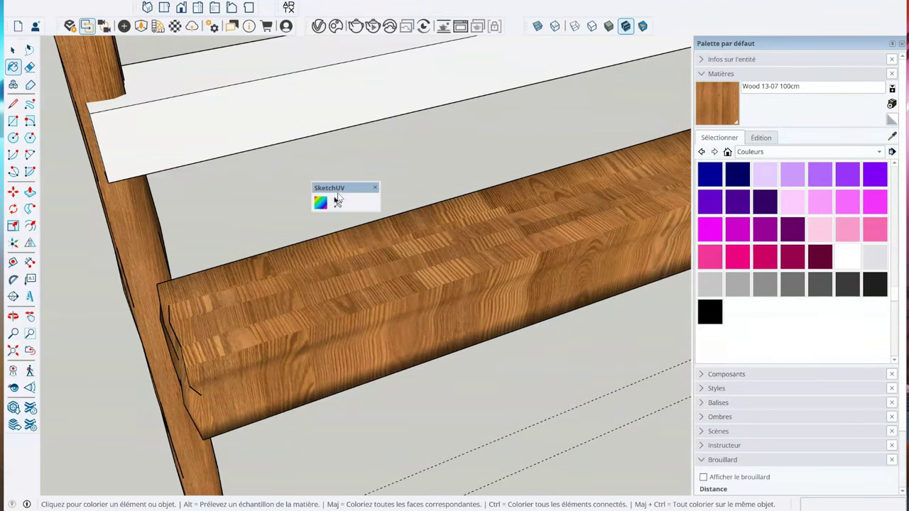
left_click_drag(338, 188, 316, 131)
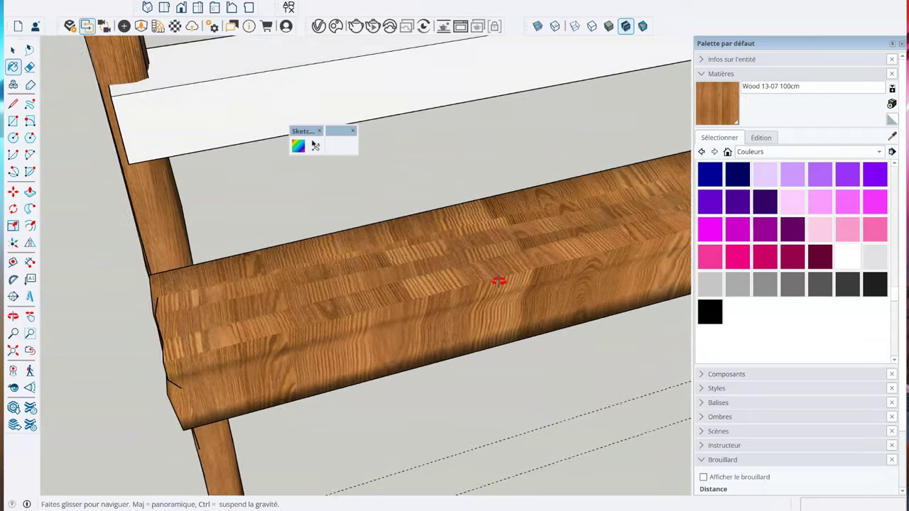
middle_click_drag(497, 278, 426, 310)
left_click_drag(305, 131, 280, 134)
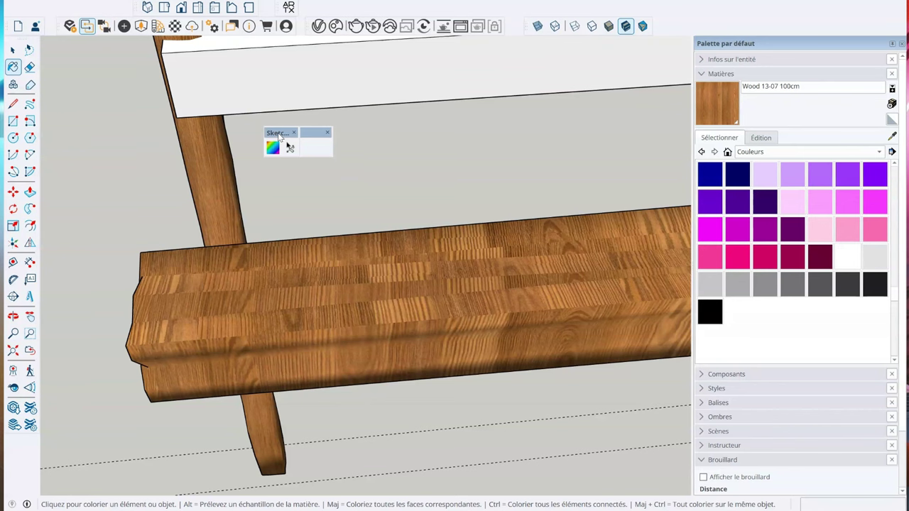
left_click_drag(280, 135, 263, 138)
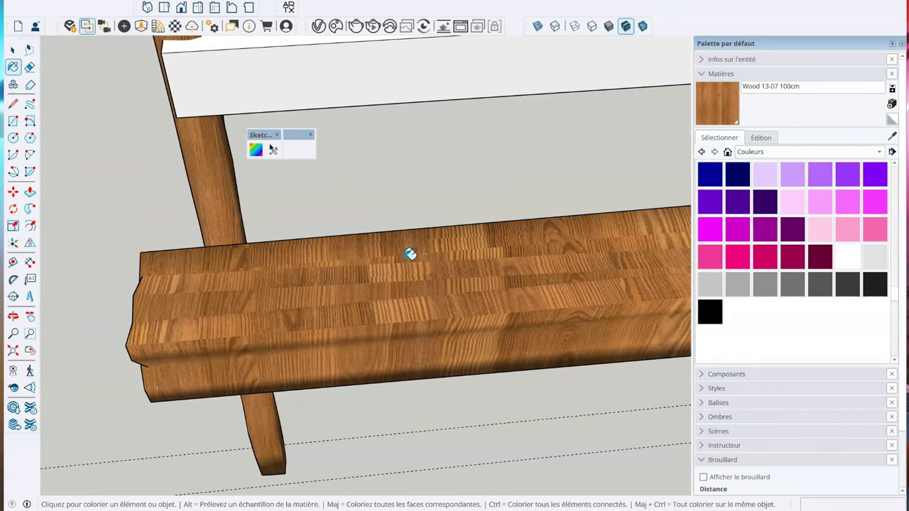
Inside the plank group, tube-map the plank with SketchUV, then apply Box Map.
key("space")
triple_click(432, 276)
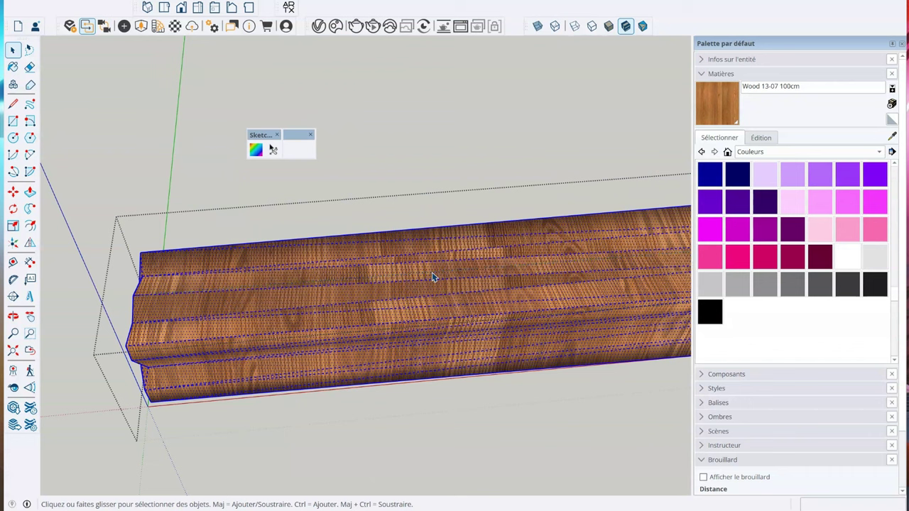
left_click(256, 150)
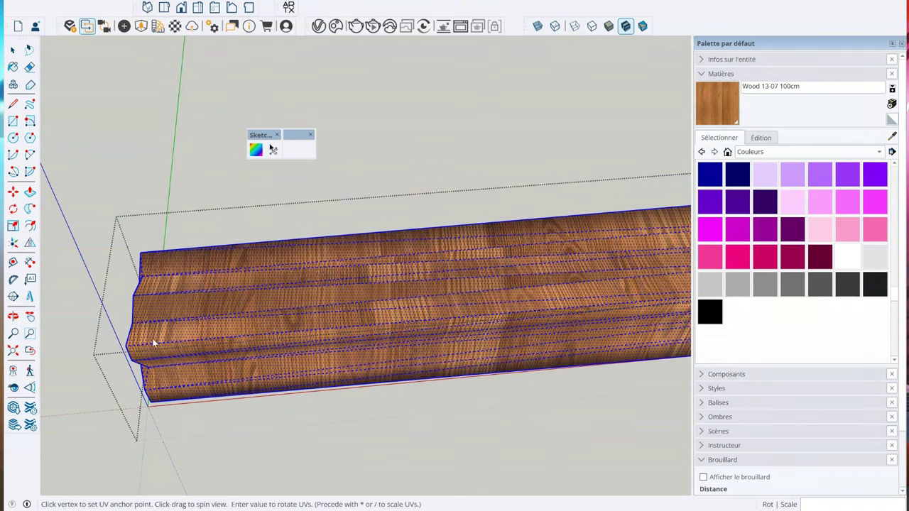
left_click(125, 347)
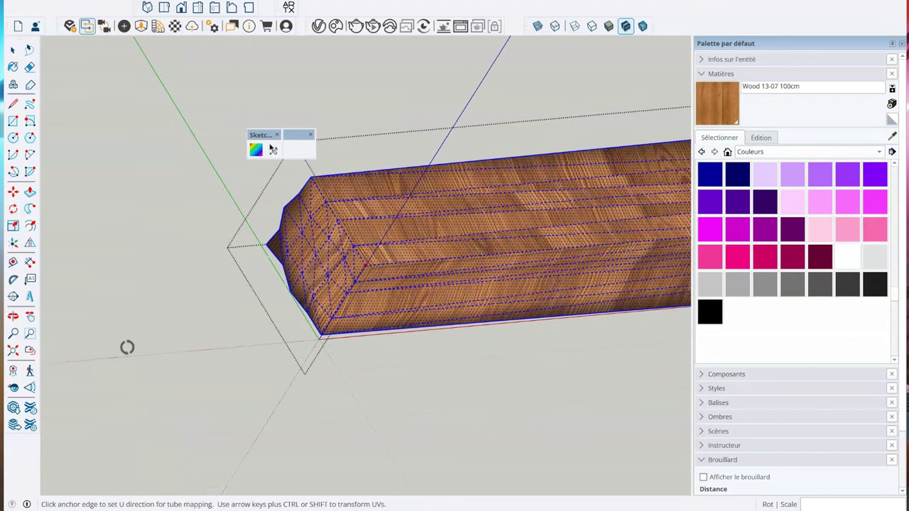
left_click(412, 284)
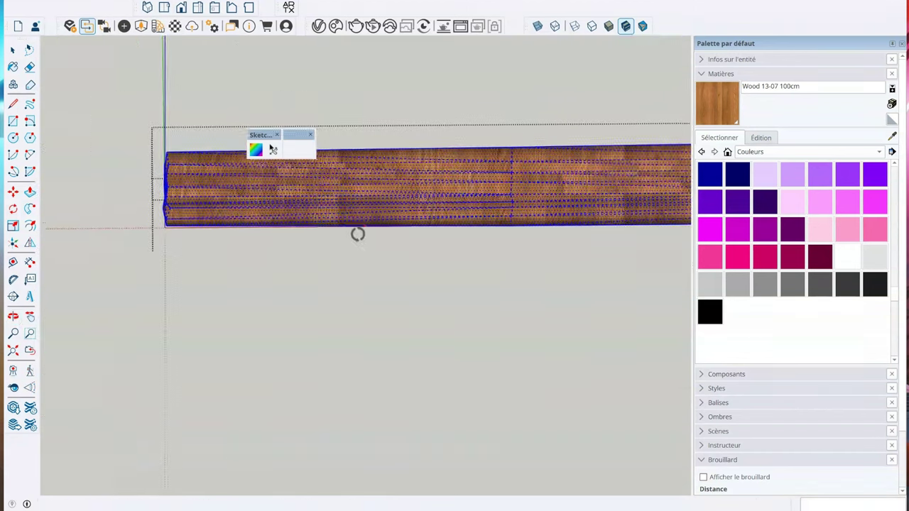
right_click(352, 241)
left_click(368, 293)
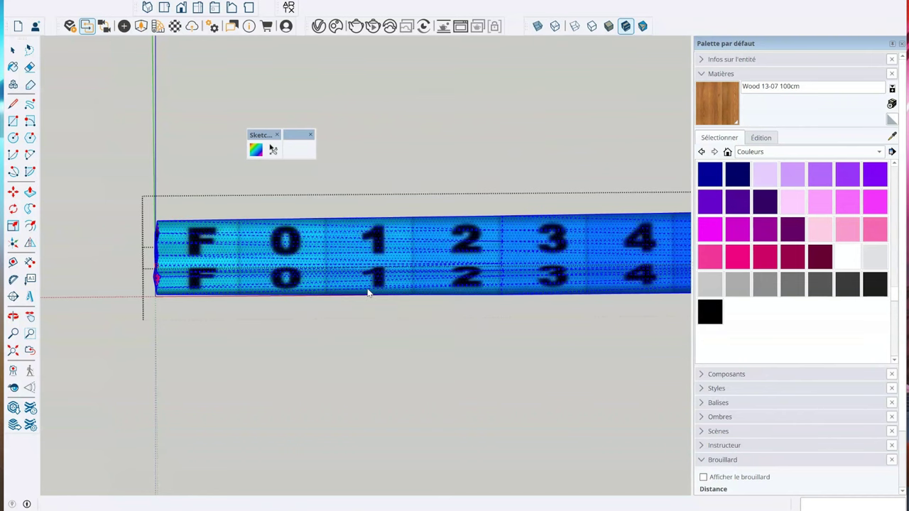
Repaint the plank with the Wood 13-07 material.
left_click(714, 111)
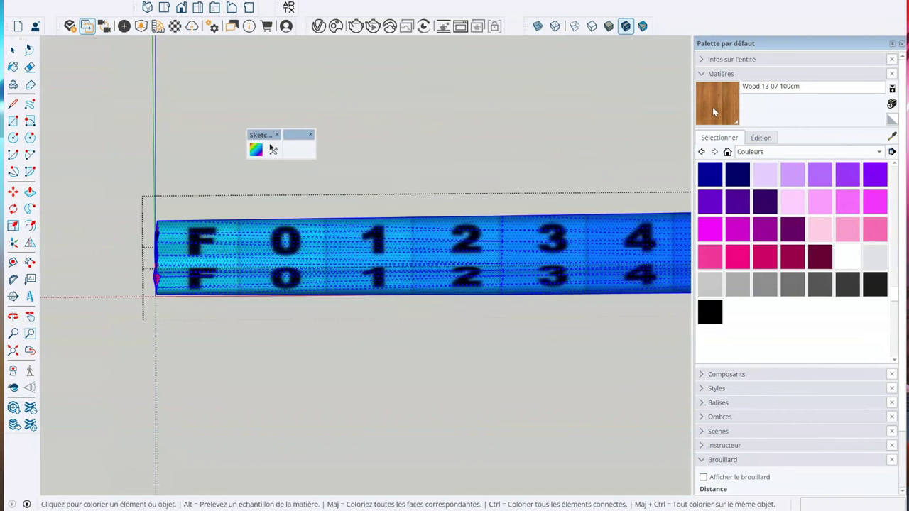
left_click(432, 243)
scroll(302, 236, "up", 2)
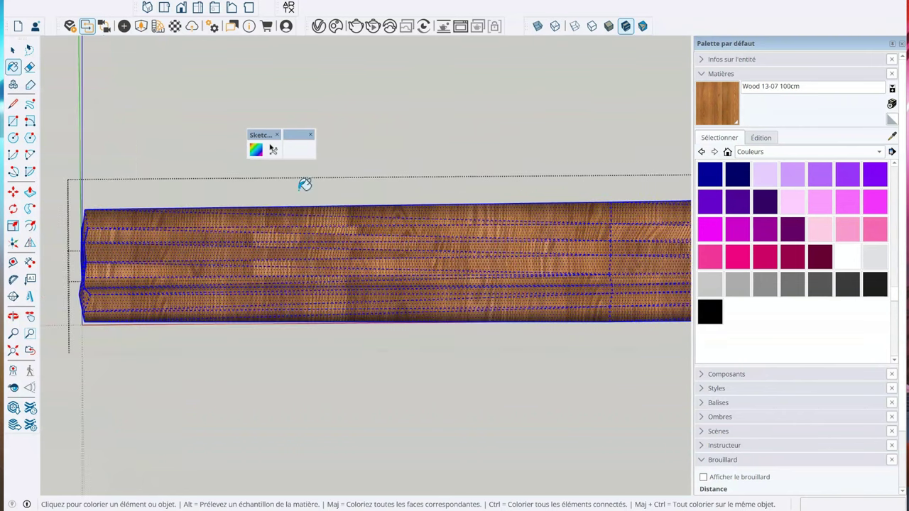
key("space")
left_click(272, 149)
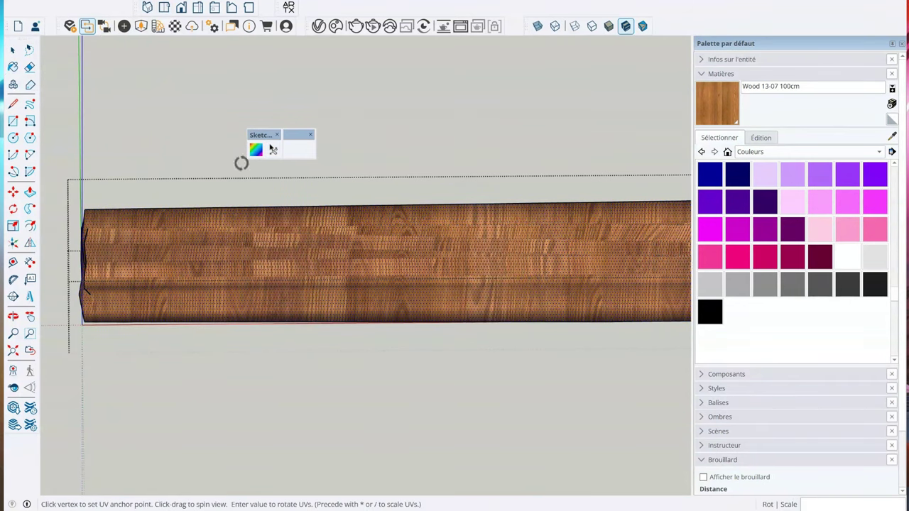
Apply a different SketchUV map projection to the plank from its left vertex.
left_click(84, 260)
right_click(103, 259)
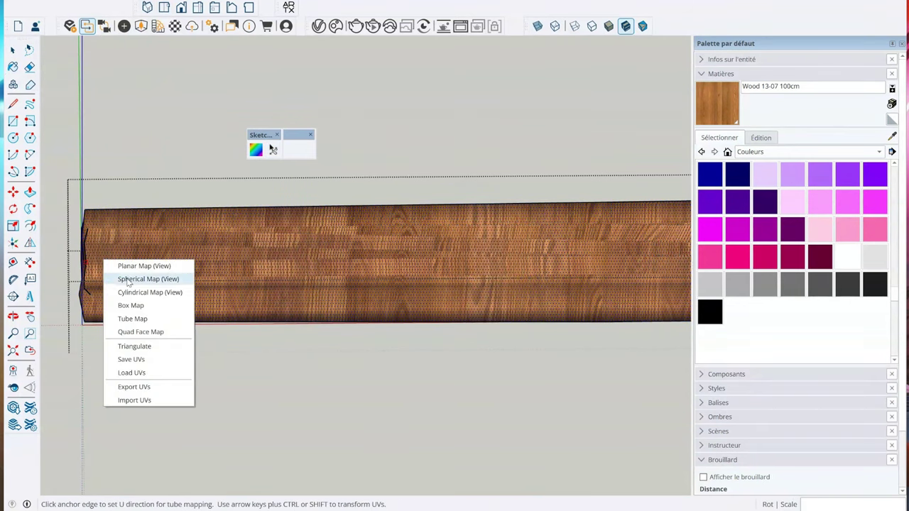
left_click(126, 311)
scroll(213, 276, "down", 3)
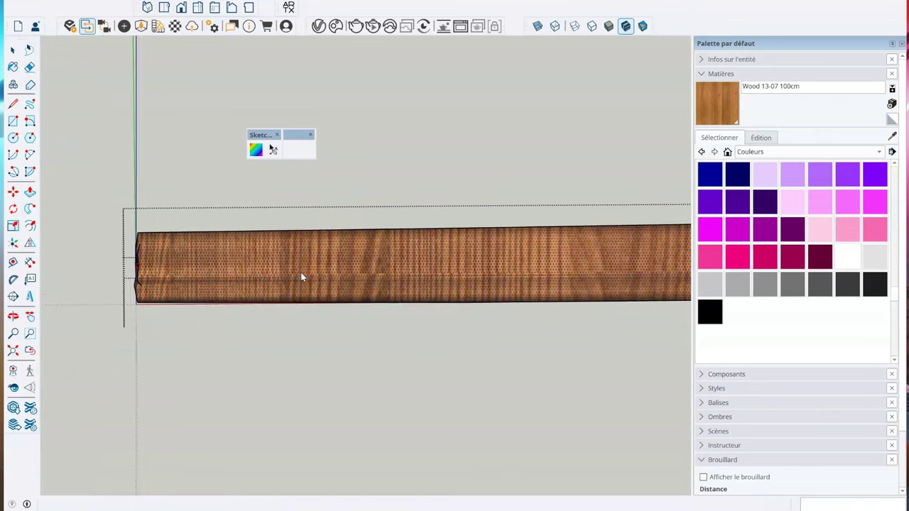
scroll(334, 277, "down", 2)
mouse_move(438, 283)
middle_mouse_down()
mouse_move(455, 301)
mouse_move(175, 300)
mouse_move(395, 288)
mouse_move(313, 300)
middle_mouse_up()
scroll(302, 267, "up", 4)
scroll(302, 268, "down", 2)
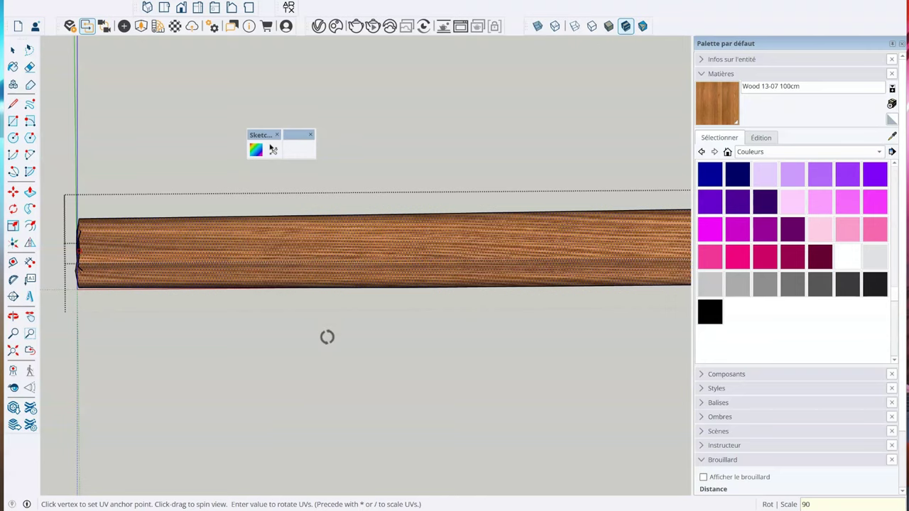
mouse_move(326, 334)
middle_mouse_down()
mouse_move(361, 272)
mouse_move(544, 107)
mouse_move(594, 95)
mouse_move(849, 83)
mouse_move(810, 51)
mouse_move(534, 116)
mouse_move(336, 250)
mouse_move(310, 278)
mouse_move(319, 307)
middle_mouse_up()
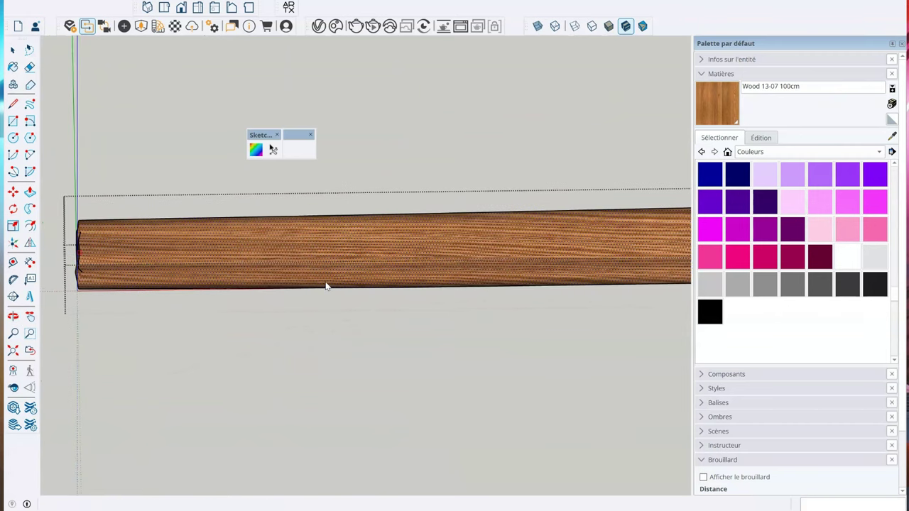
Scale the plank's wood texture by 5, then halve it with /2.
type("*5")
key("Return")
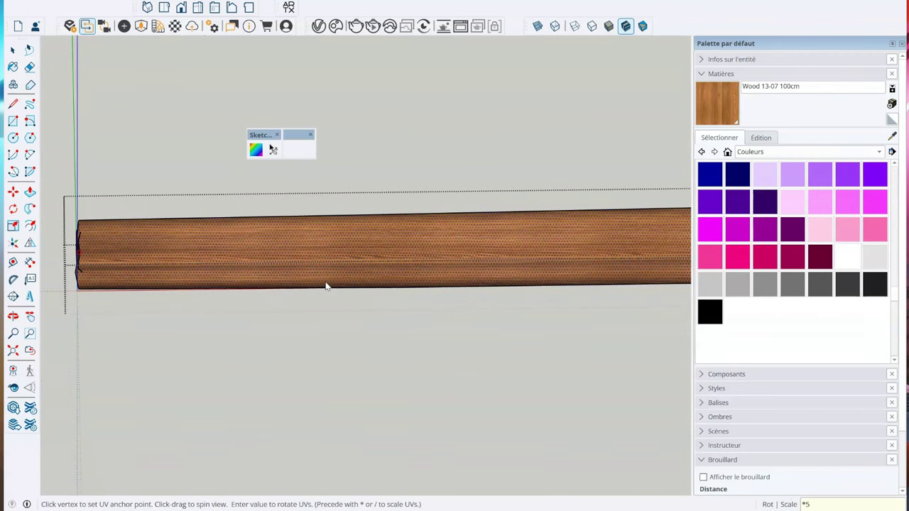
middle_click_drag(326, 286, 444, 127)
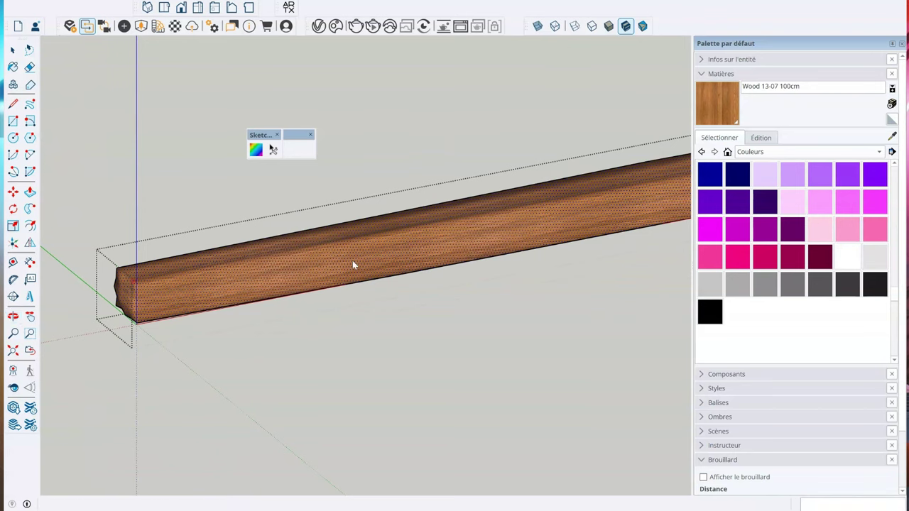
scroll(353, 262, "up", 3)
type("/")
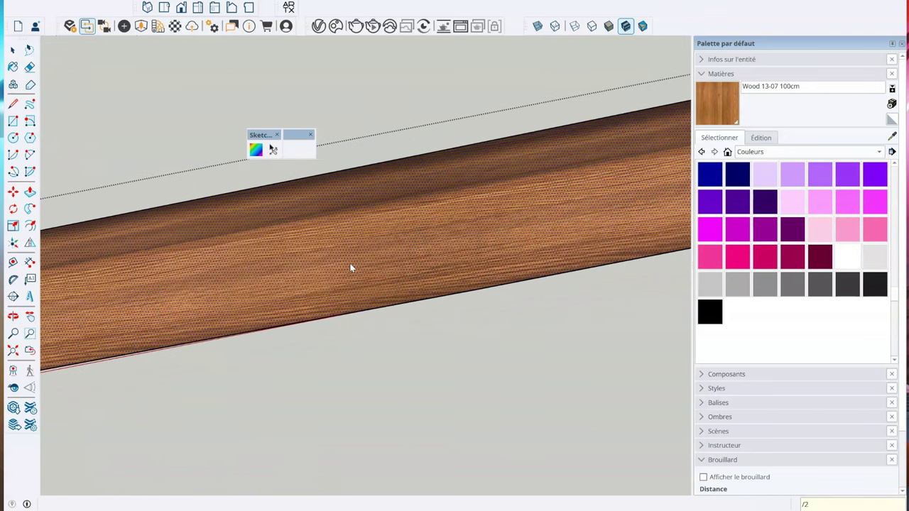
type("2")
key("Return")
scroll(349, 265, "down", 3)
mouse_move(351, 284)
middle_mouse_down()
mouse_move(401, 246)
mouse_move(371, 308)
mouse_move(320, 308)
mouse_move(385, 302)
mouse_move(477, 187)
middle_mouse_up()
Switch the camera to Perspective and walk forward along the beams.
left_click(65, 2)
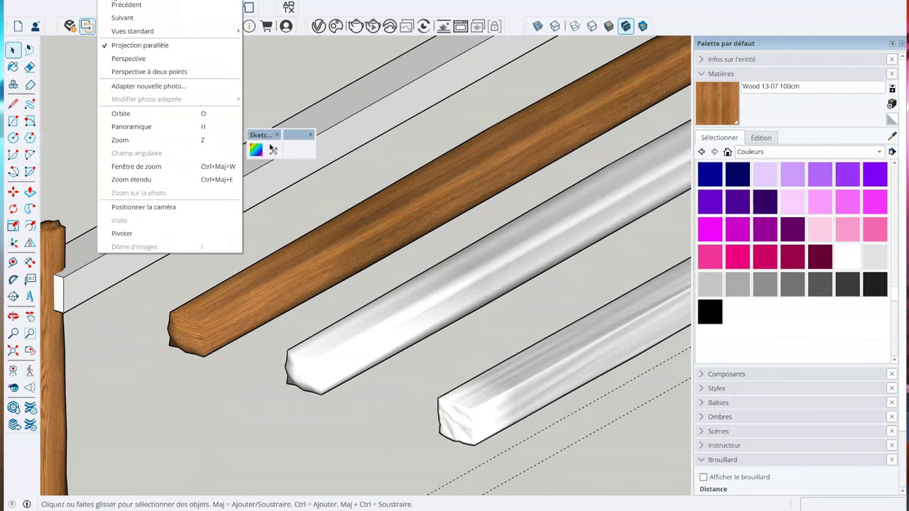
left_click(119, 60)
key("w")
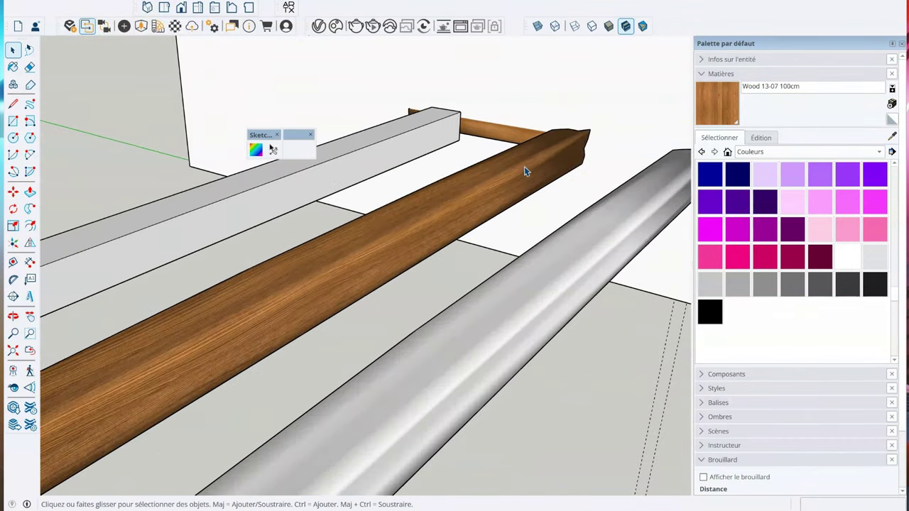
mouse_move(523, 168)
left_mouse_down()
mouse_move(282, 223)
mouse_move(102, 206)
mouse_move(229, 219)
mouse_move(106, 304)
mouse_move(323, 245)
mouse_move(260, 355)
mouse_move(395, 301)
mouse_move(512, 177)
mouse_move(355, 359)
mouse_move(280, 314)
mouse_move(121, 317)
mouse_move(290, 268)
mouse_move(436, 251)
mouse_move(435, 288)
mouse_move(470, 219)
left_mouse_up()
key("space")
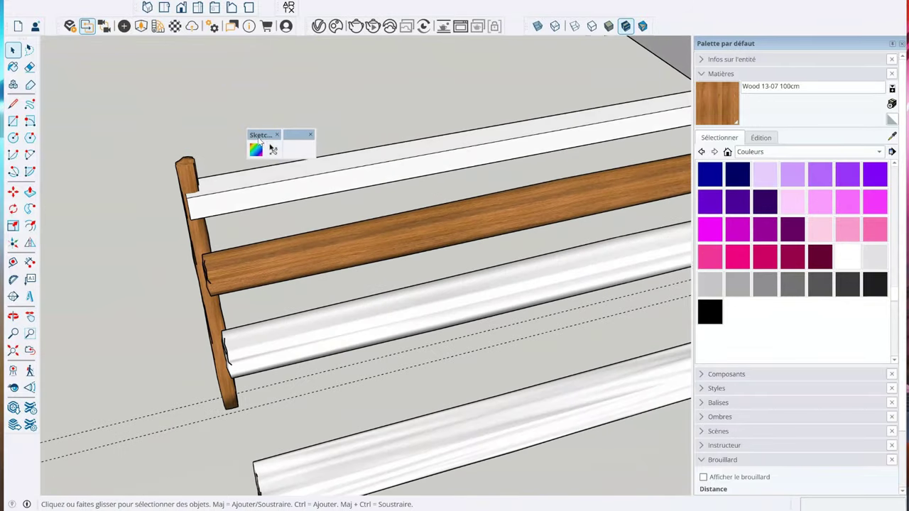
mouse_move(259, 137)
left_mouse_down()
mouse_move(224, 65)
mouse_move(208, 55)
left_mouse_up()
middle_click_drag(362, 284, 237, 254)
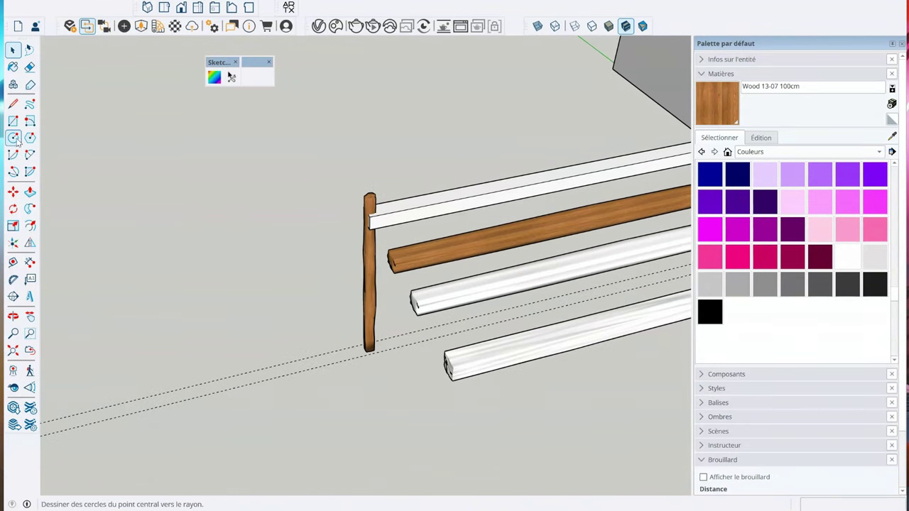
Draw a rectangle on the ground and pull it up into a new box.
left_click(13, 122)
middle_click_drag(141, 224, 243, 241)
left_click(108, 260)
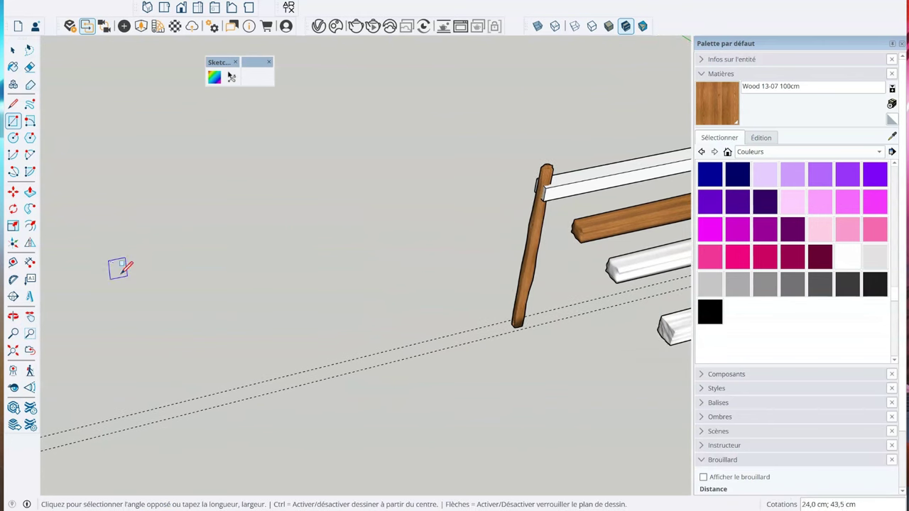
left_click(231, 296)
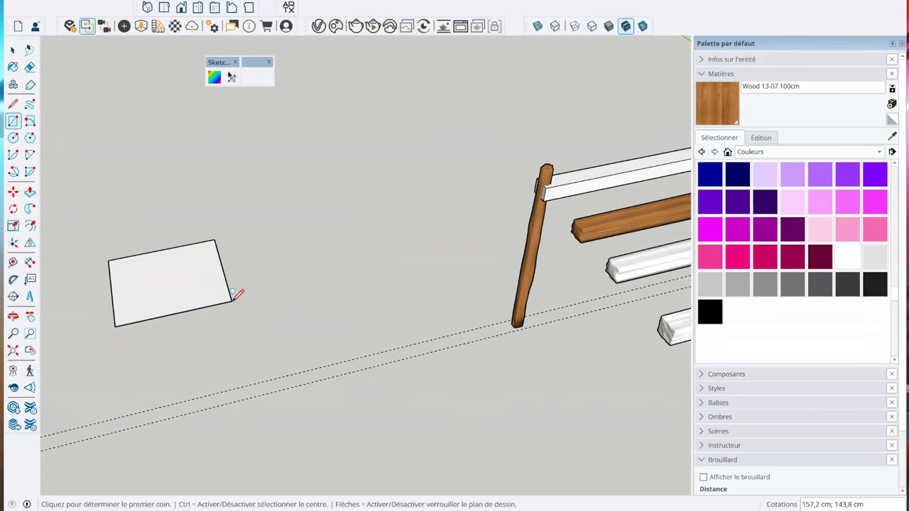
left_click(30, 191)
left_click(142, 277)
key("space")
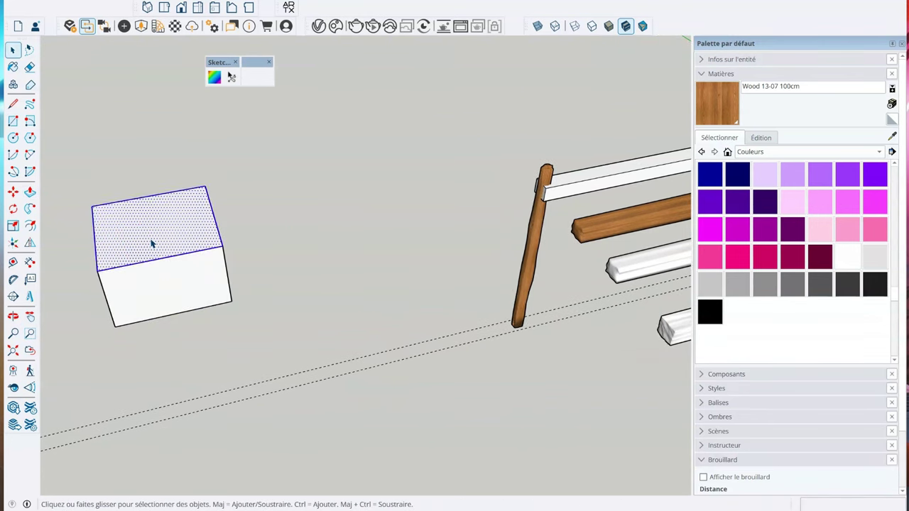
Copy the box's left edge across the top into five equal strips with /5.
middle_click_drag(229, 241, 182, 173)
left_click_drag(182, 165, 289, 308)
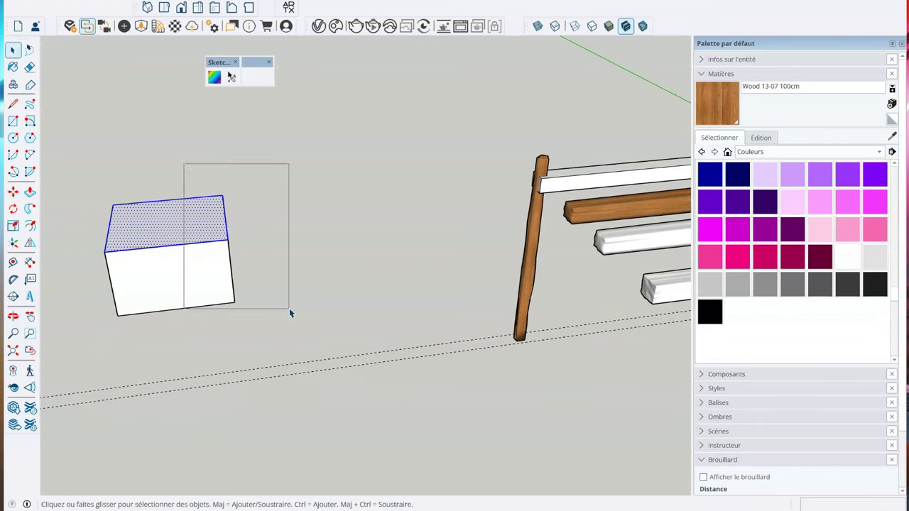
middle_click_drag(197, 258, 199, 234)
left_click_drag(217, 166, 317, 306)
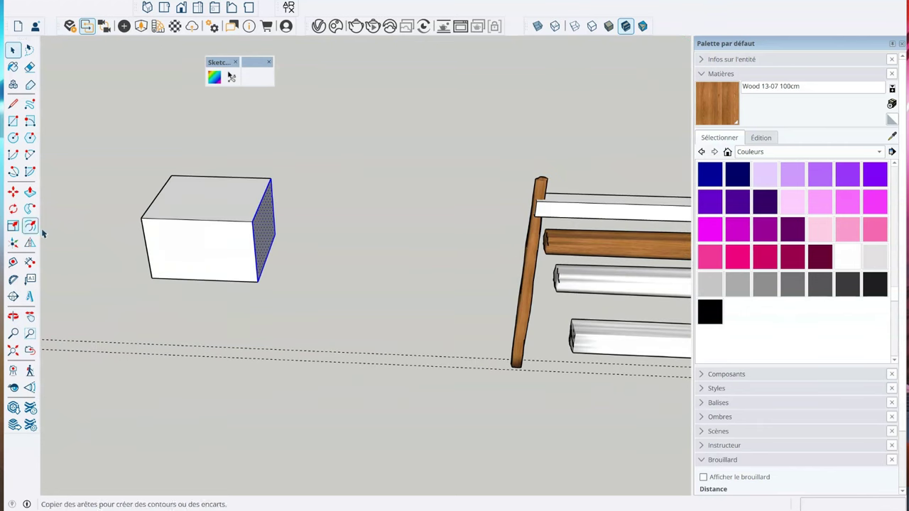
key("m")
left_click(254, 232)
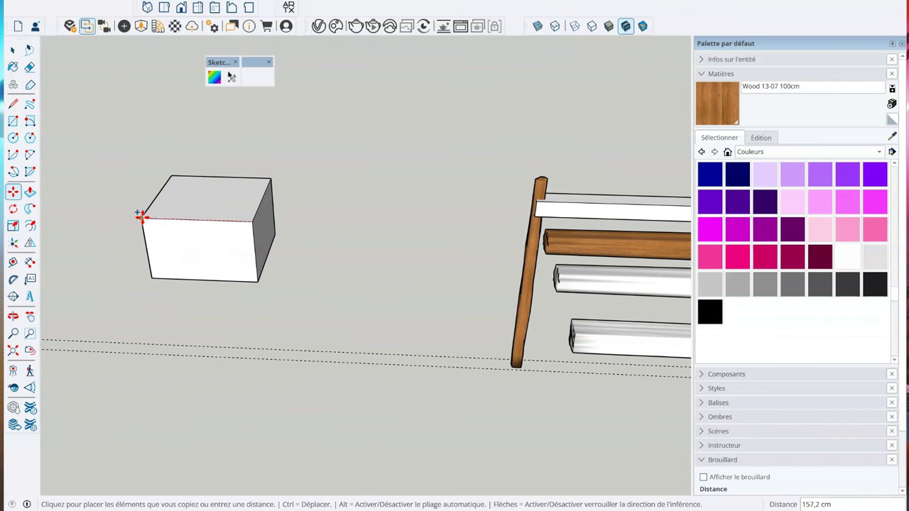
type("/5")
key("Return")
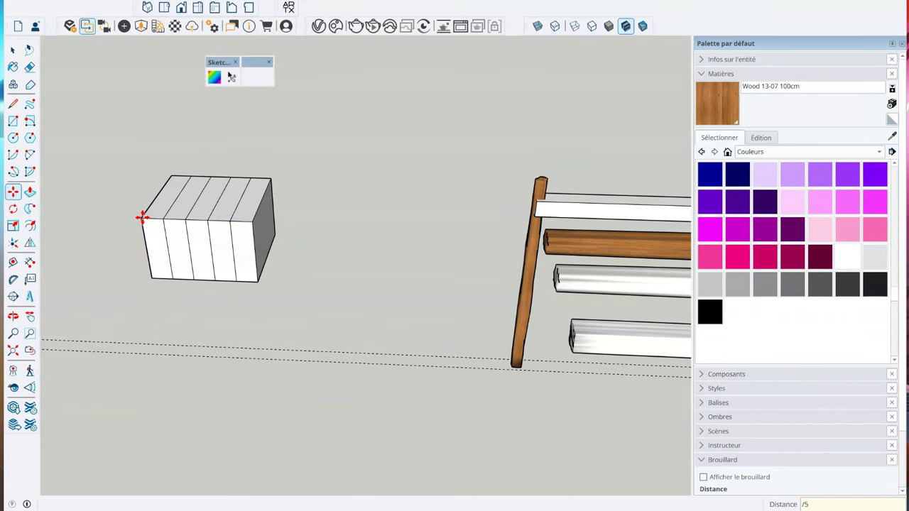
Move the box's left edge upward to form a peaked top.
mouse_move(142, 213)
middle_mouse_down()
mouse_move(263, 176)
mouse_move(203, 213)
middle_mouse_up()
scroll(46, 291, "up", 3)
key("space")
mouse_move(46, 291)
middle_mouse_down()
mouse_move(240, 175)
mouse_move(263, 227)
middle_mouse_up()
left_click_drag(245, 181, 311, 333)
key("m")
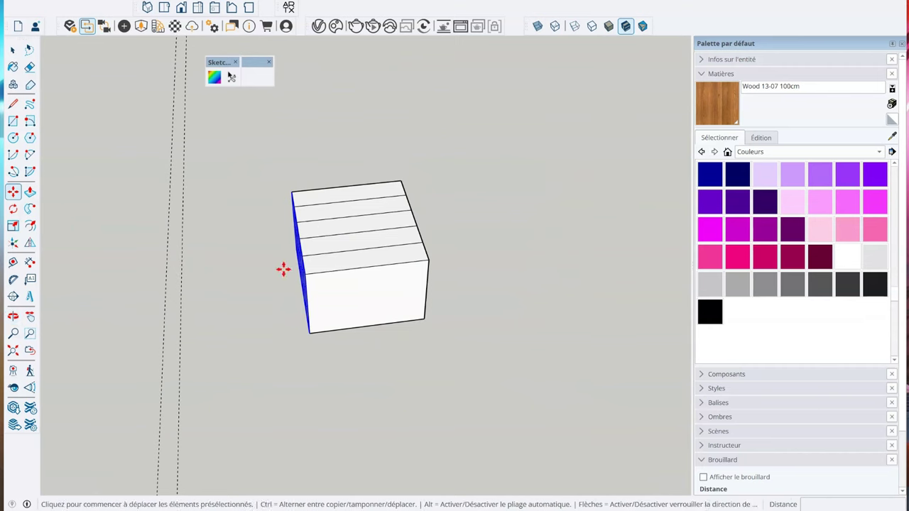
left_click(310, 186)
left_click(229, 248)
Select the lower part of the box and move it to stretch the box.
middle_click_drag(229, 247, 154, 309)
key("space")
left_click_drag(153, 309, 636, 442)
middle_click_drag(636, 442, 505, 345)
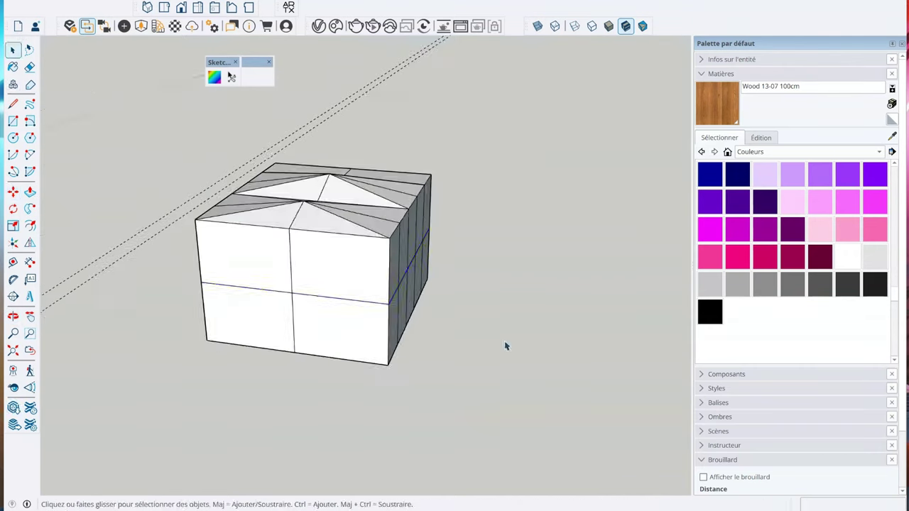
key("m")
left_click(375, 354)
mouse_move(226, 332)
middle_mouse_down()
mouse_move(412, 256)
mouse_move(276, 267)
middle_mouse_up()
left_click(276, 267)
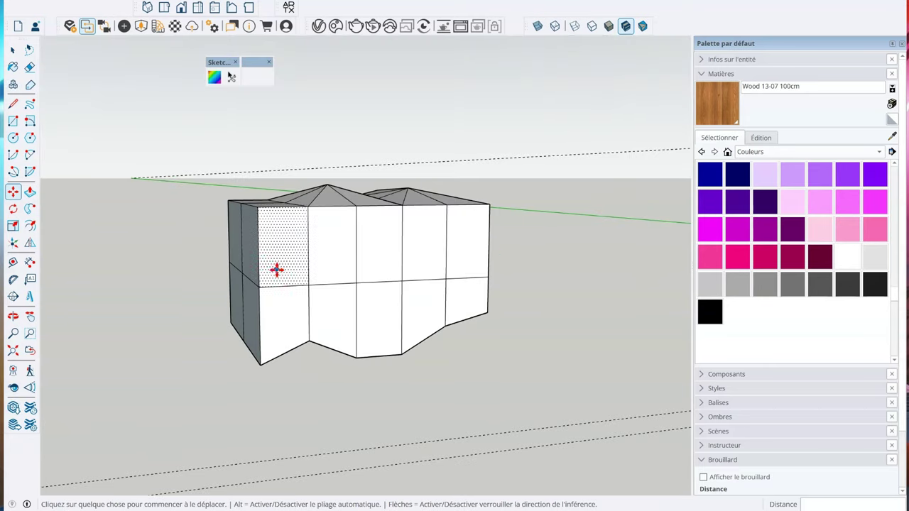
Raise the bottom-left corner, shift an upper-left vertex, then select the whole box.
left_click(262, 367)
left_click(240, 205)
left_click(240, 206)
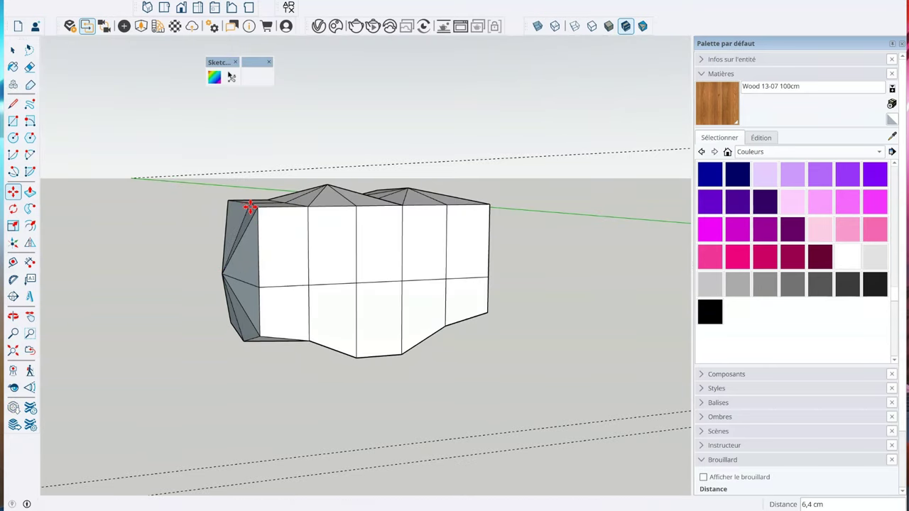
left_click(276, 205)
middle_click_drag(277, 205, 399, 292)
key("space")
triple_click(399, 293)
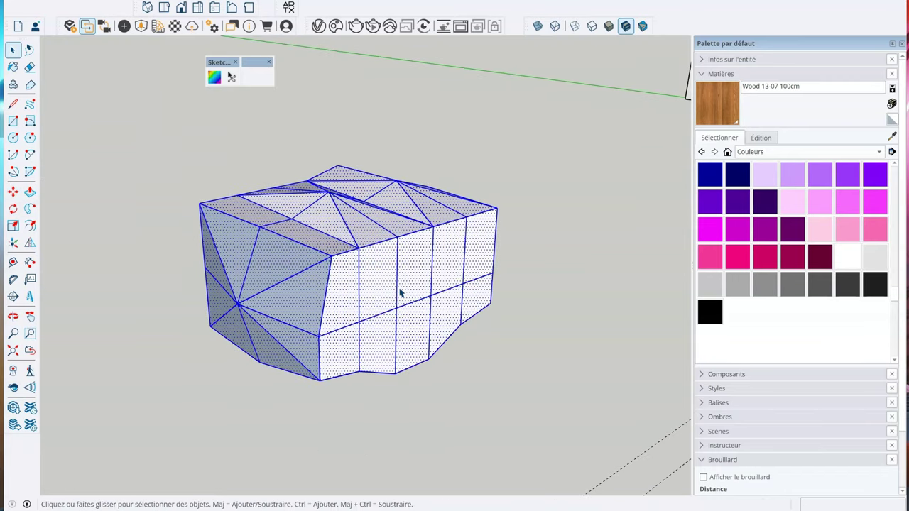
Run Fractal Erode on the box with Move Contours set to Yes, then inspect the rough result.
right_click(217, 283)
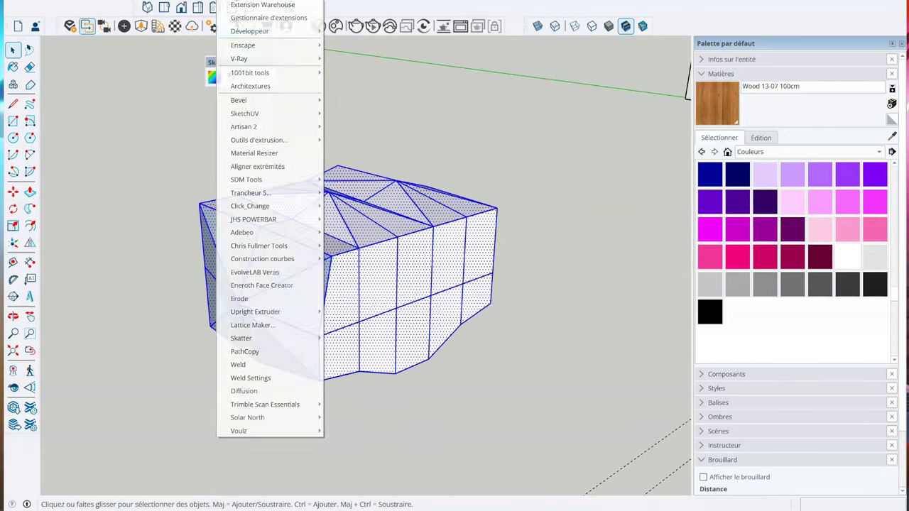
left_click(283, 299)
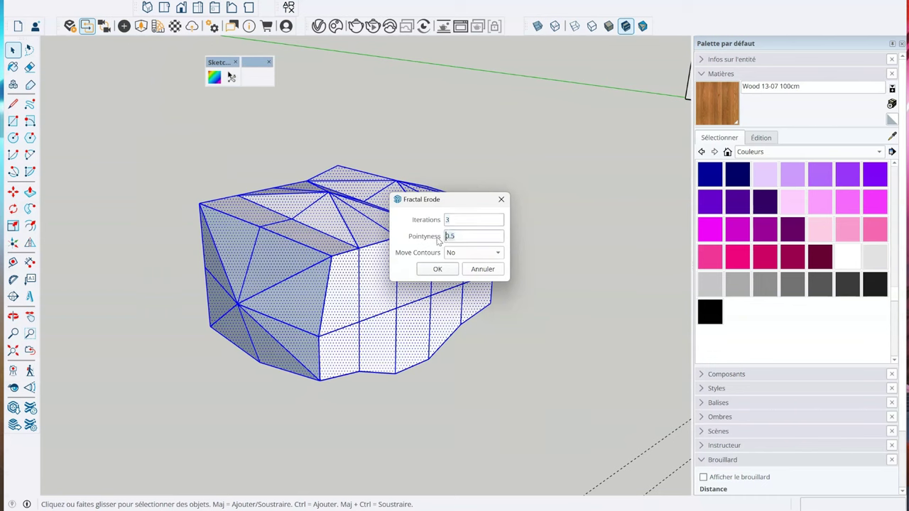
left_click(458, 254)
left_click(462, 240)
left_click(432, 271)
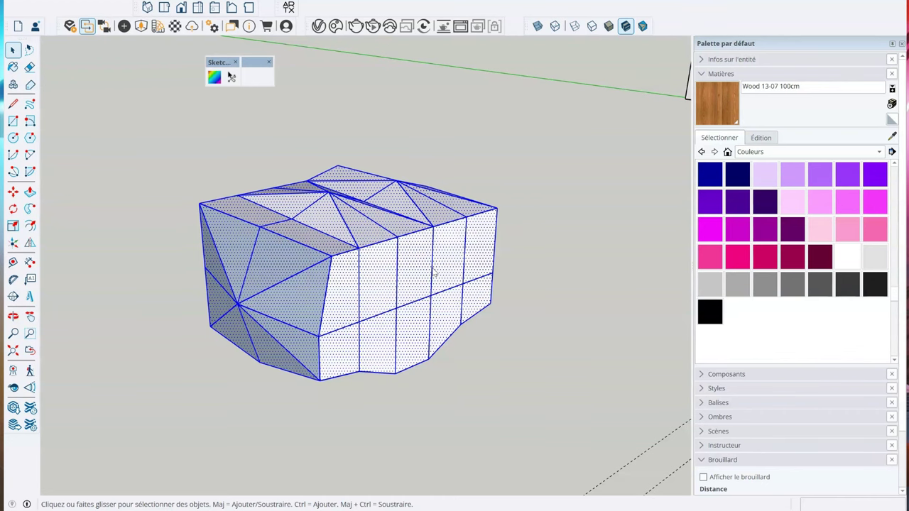
mouse_move(433, 272)
middle_mouse_down()
mouse_move(377, 329)
mouse_move(391, 310)
mouse_move(314, 264)
mouse_move(476, 230)
middle_mouse_up()
mouse_move(396, 260)
middle_mouse_down()
mouse_move(615, 198)
mouse_move(402, 163)
mouse_move(265, 310)
mouse_move(258, 305)
mouse_move(379, 284)
middle_mouse_up()
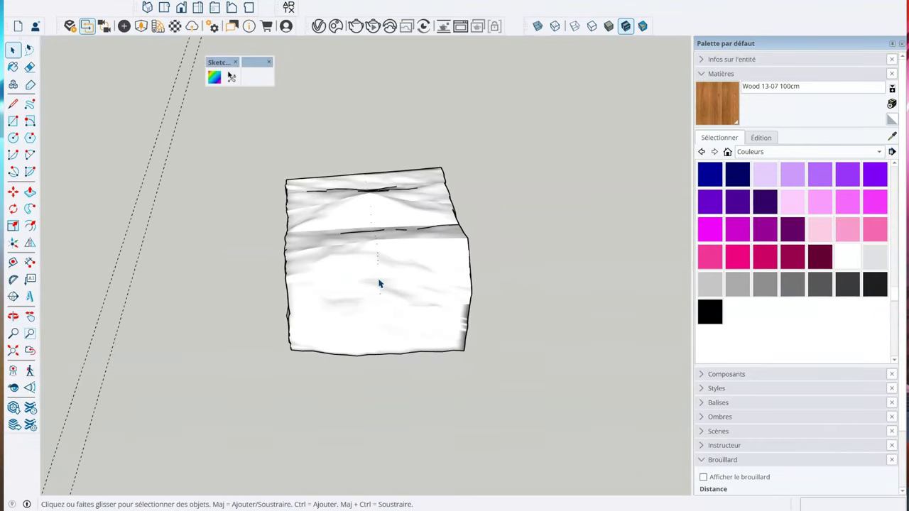
Draw a flat circle on empty ground beside the eroded block.
key("c")
middle_click_drag(358, 193, 166, 268)
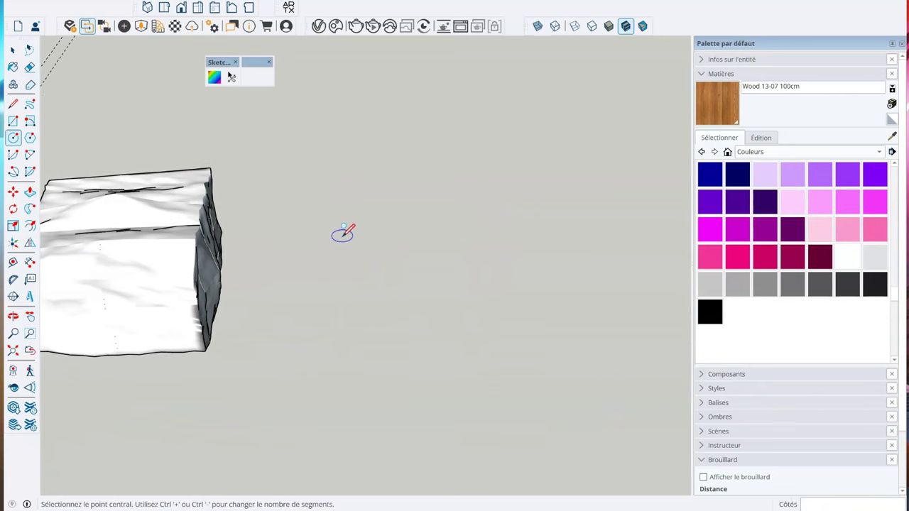
key("space")
right_click(372, 4)
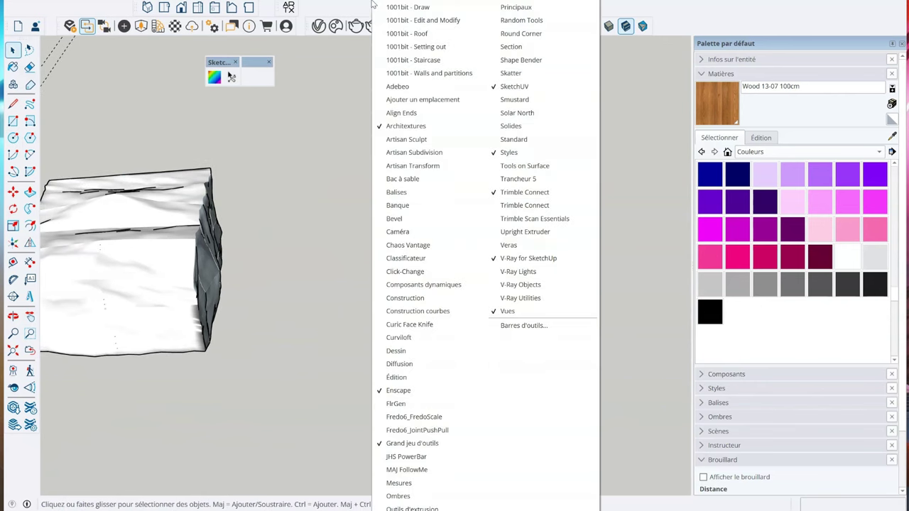
left_click(298, 272)
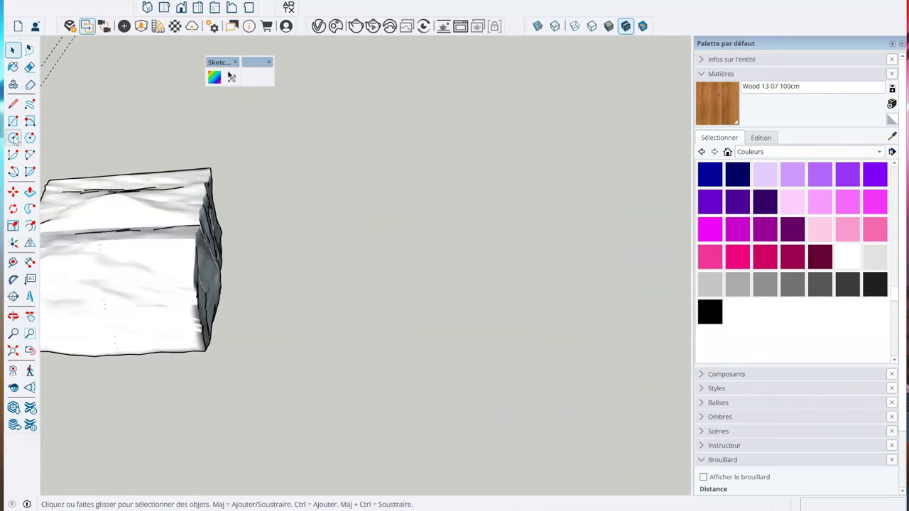
left_click(12, 138)
middle_click_drag(295, 304, 355, 253)
left_click(351, 255)
left_click(482, 299)
key("space")
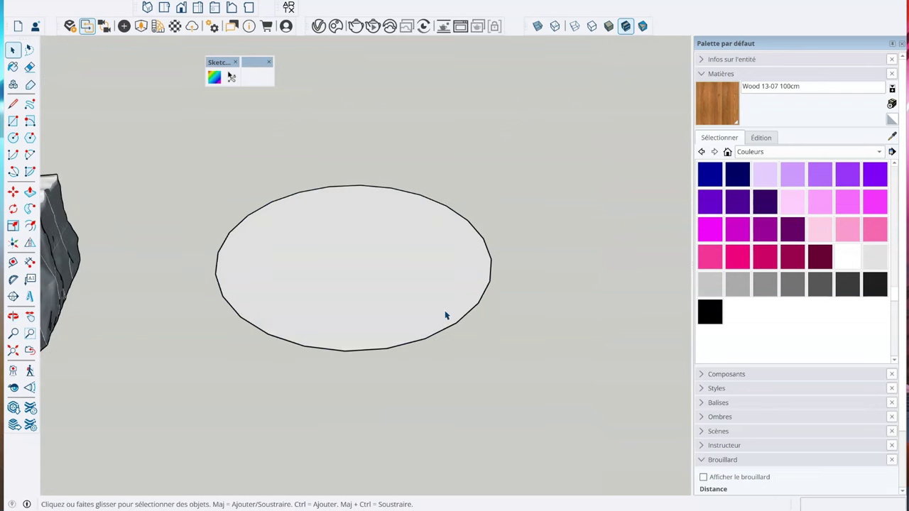
Rotate-copy the circle 90° about its centre to stand a vertical copy.
double_click(371, 274)
left_click(13, 192)
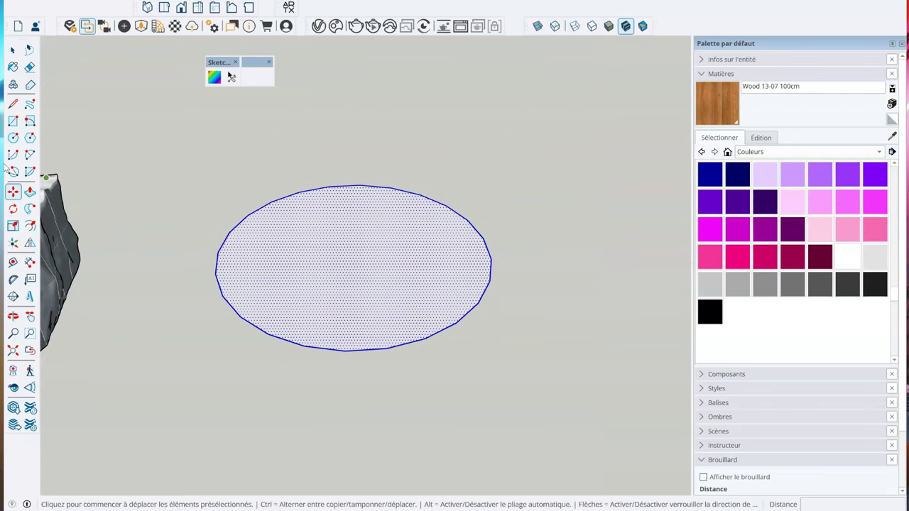
left_click(12, 209)
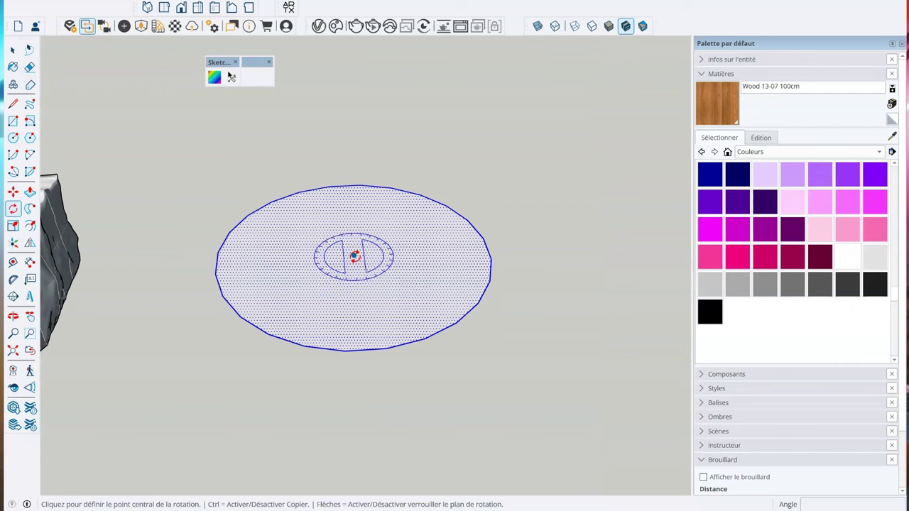
left_click(354, 256)
key("Escape")
left_click(354, 256)
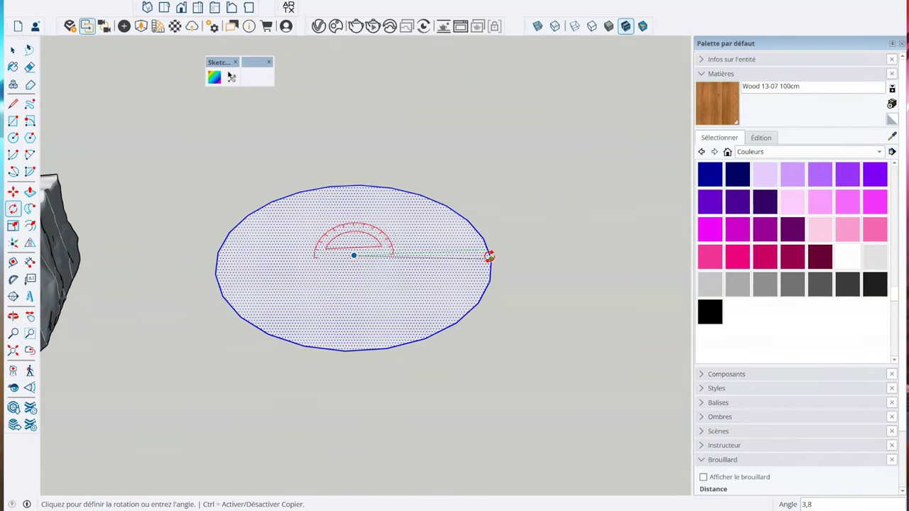
left_click(490, 259)
left_click(355, 171)
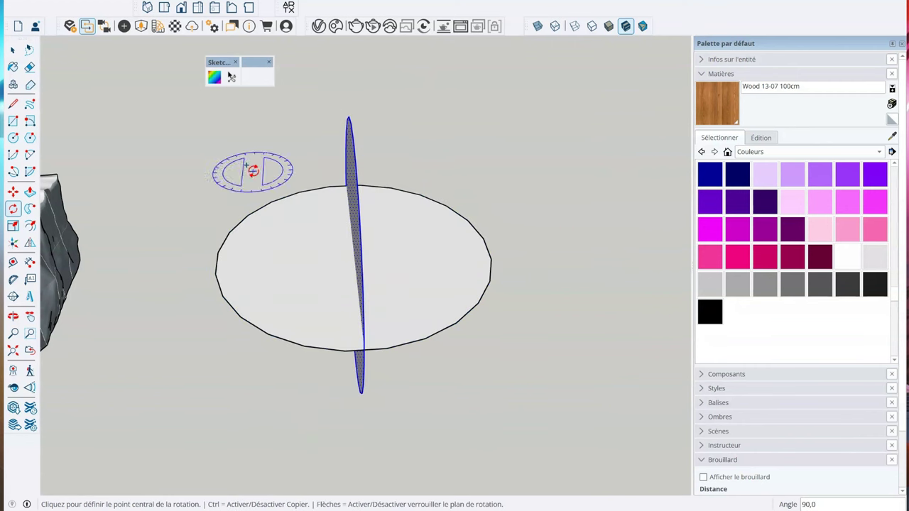
Sweep the flat disc around the vertical circle with Follow Me into a sphere and select it.
left_click(13, 225)
left_click(29, 208)
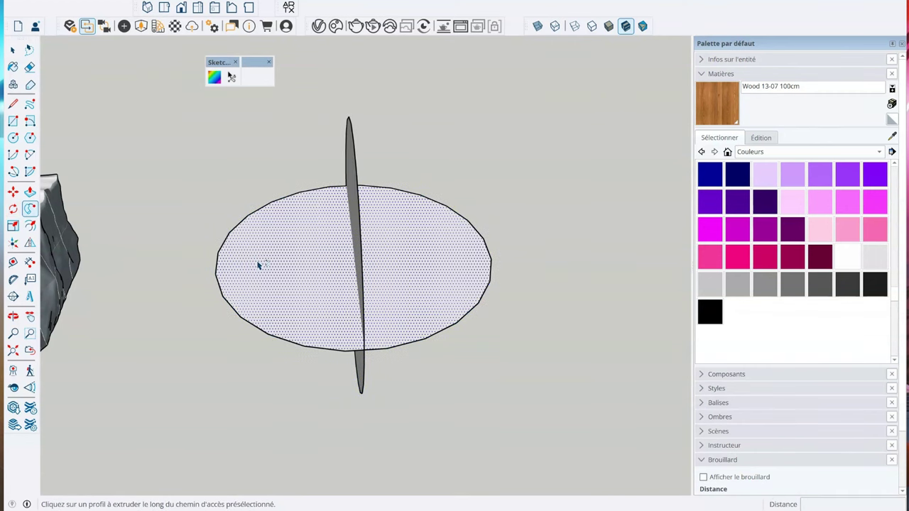
left_click(257, 265)
middle_click_drag(371, 284, 281, 302)
triple_click(280, 302)
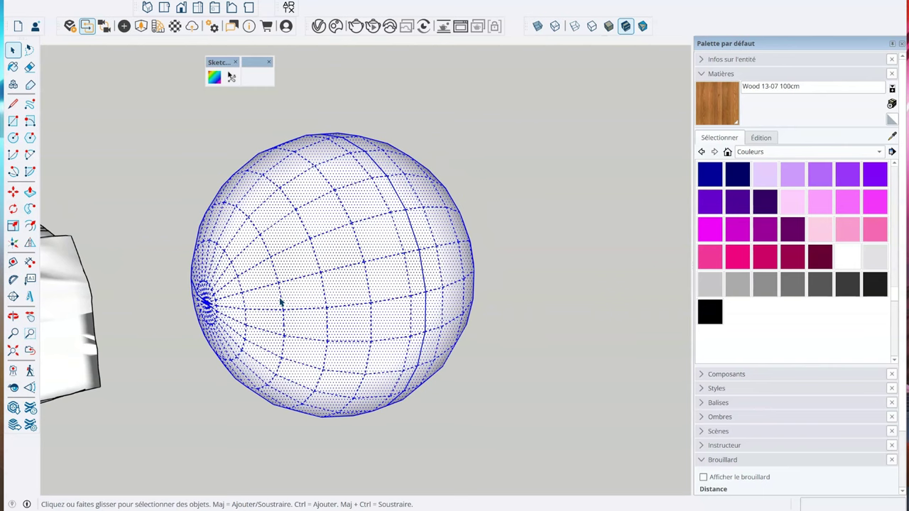
right_click(281, 303)
Group the sphere and squash it vertically to 0.72 into an ellipsoid.
left_click(323, 74)
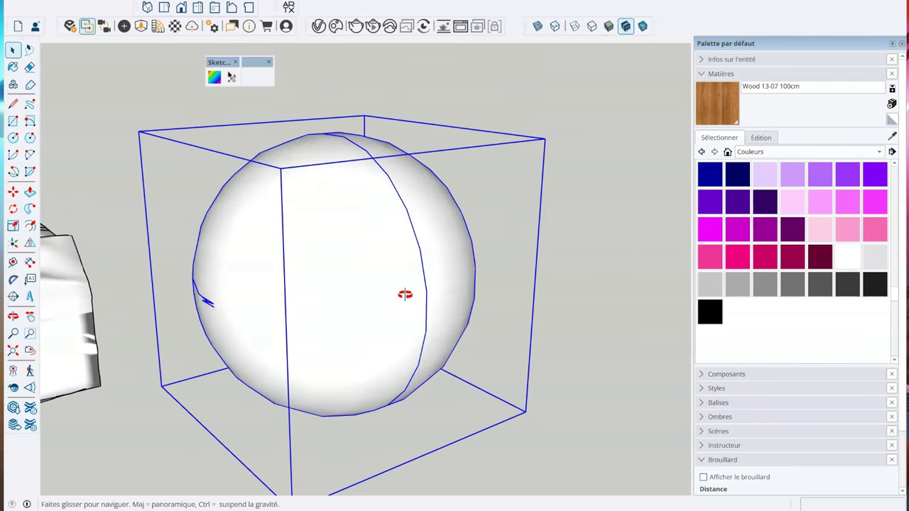
key("s")
left_click_drag(418, 145, 438, 379)
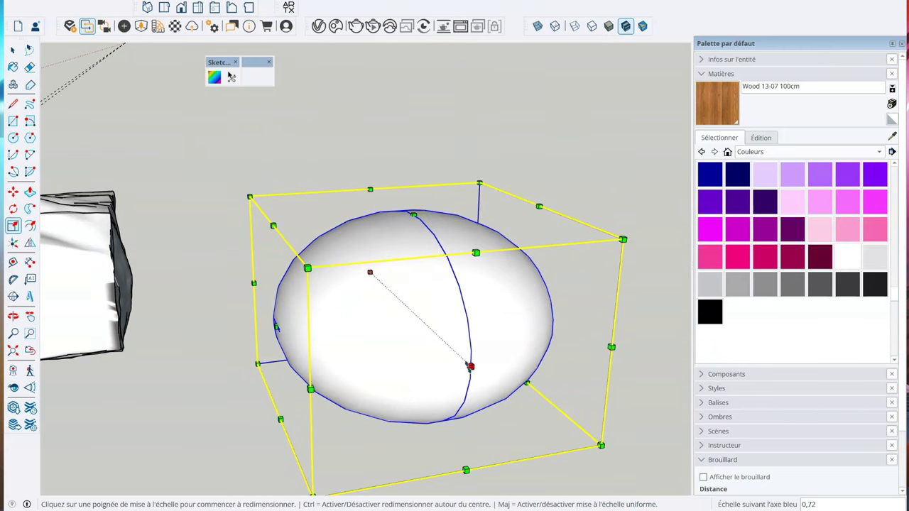
key("space")
Fractal-erode the ellipsoid's mesh with Move Contours set to Yes.
triple_click(395, 308)
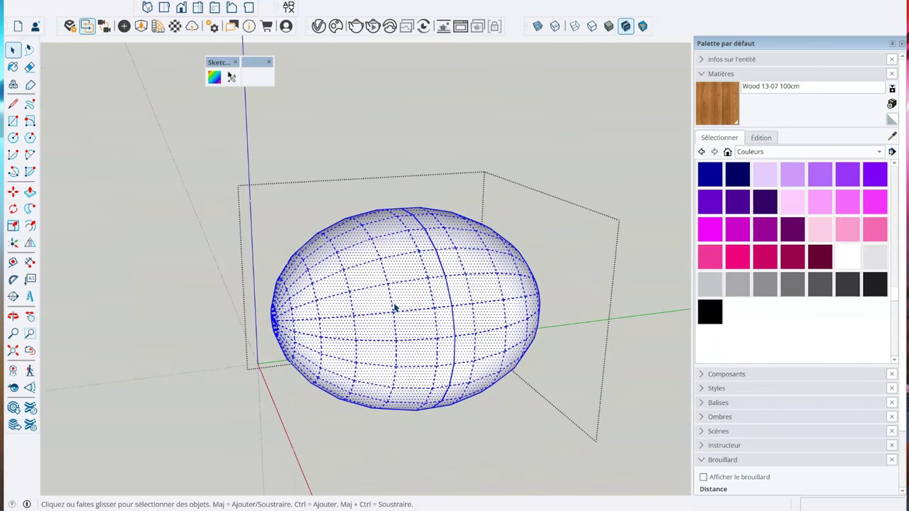
left_click(213, 2)
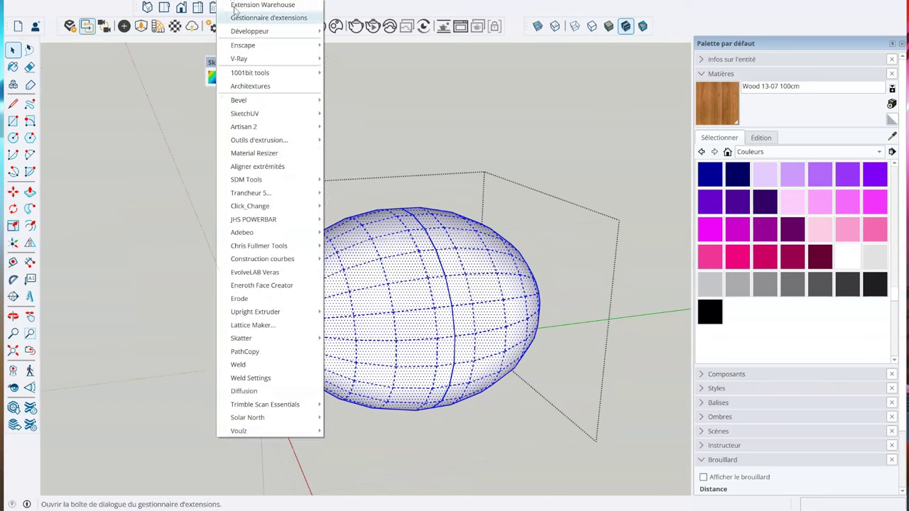
left_click(270, 213)
left_click(473, 237)
left_click(452, 240)
left_click(437, 220)
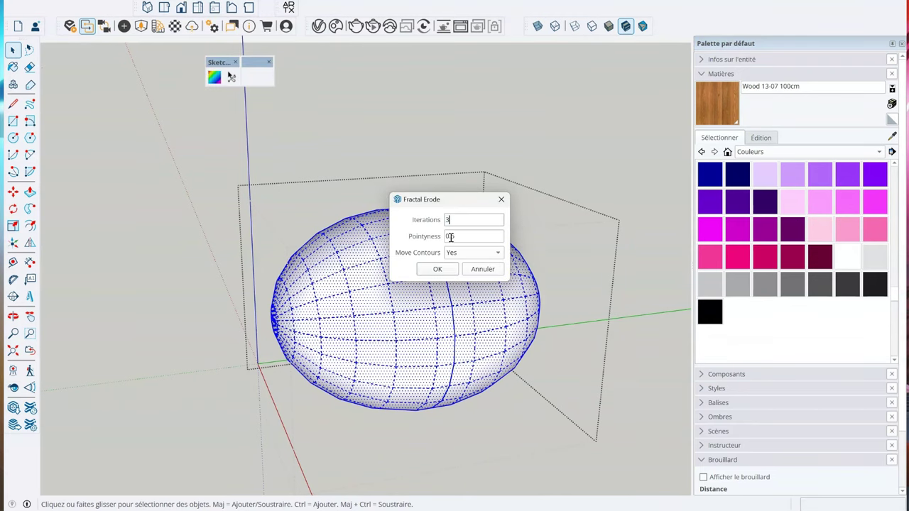
left_click(436, 270)
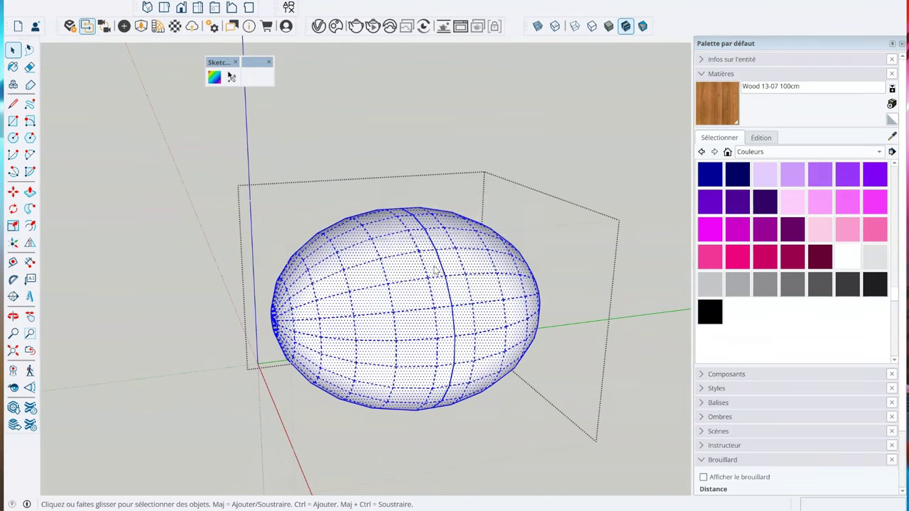
mouse_move(443, 314)
middle_mouse_down()
mouse_move(310, 285)
mouse_move(338, 377)
mouse_move(507, 369)
mouse_move(523, 338)
middle_mouse_up()
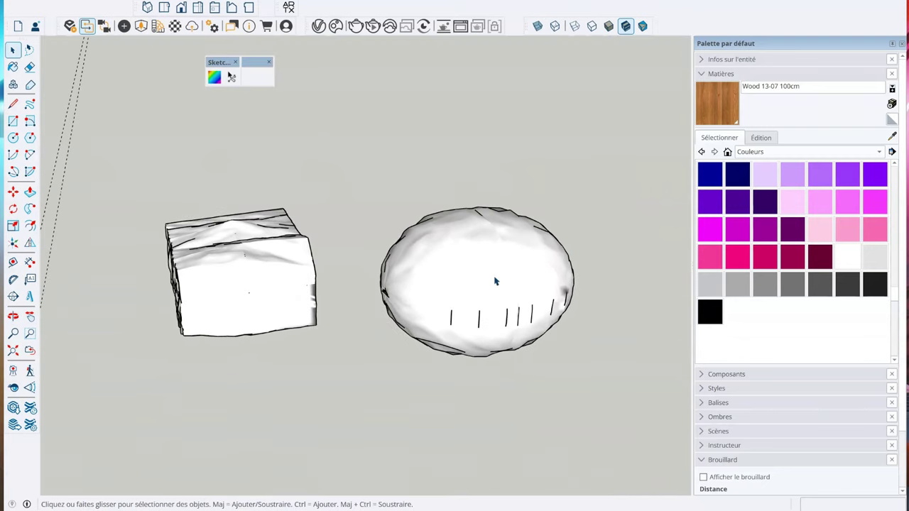
Show the Place Shapes toolbar and dock it at the top centre.
middle_click_drag(488, 278, 431, 284)
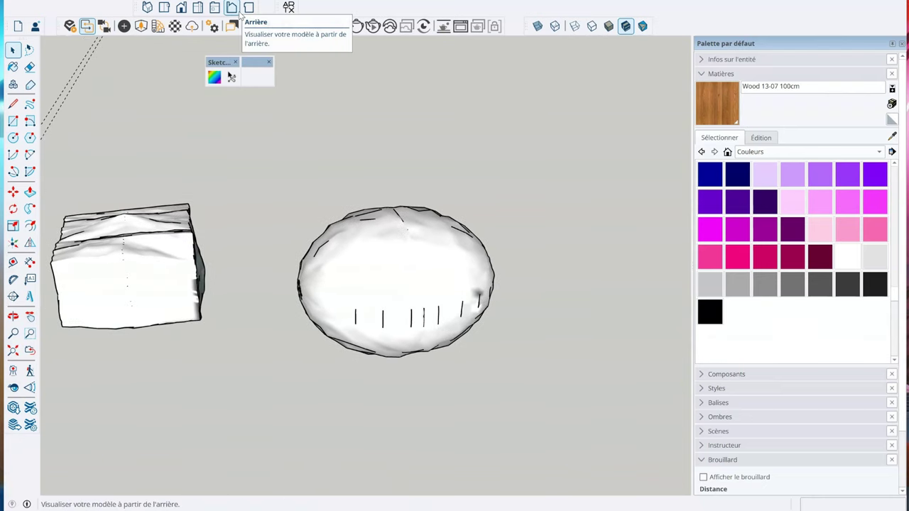
right_click(385, 9)
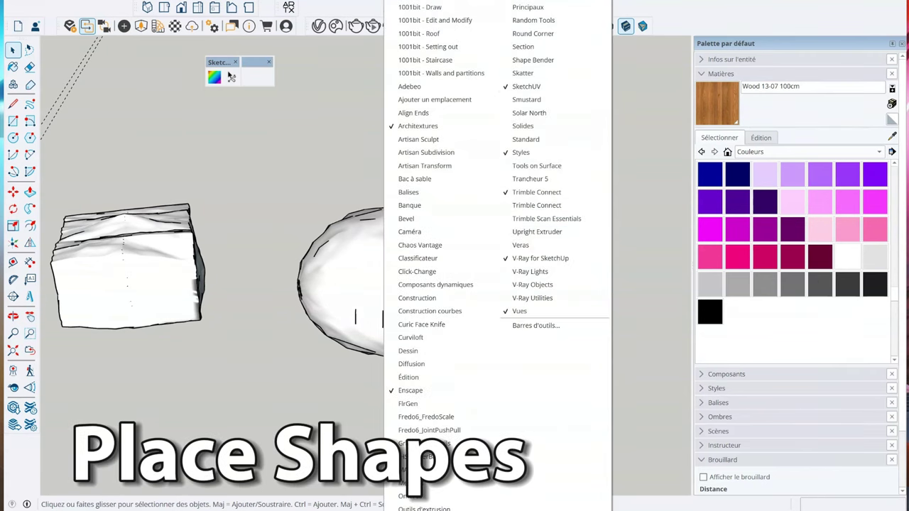
left_click(426, 496)
left_click_drag(310, 111, 531, 65)
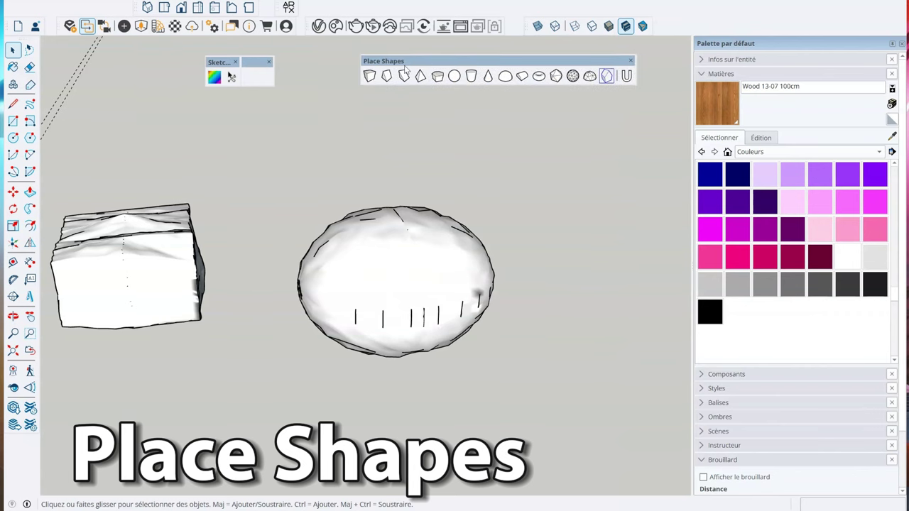
left_click_drag(404, 64, 361, 57)
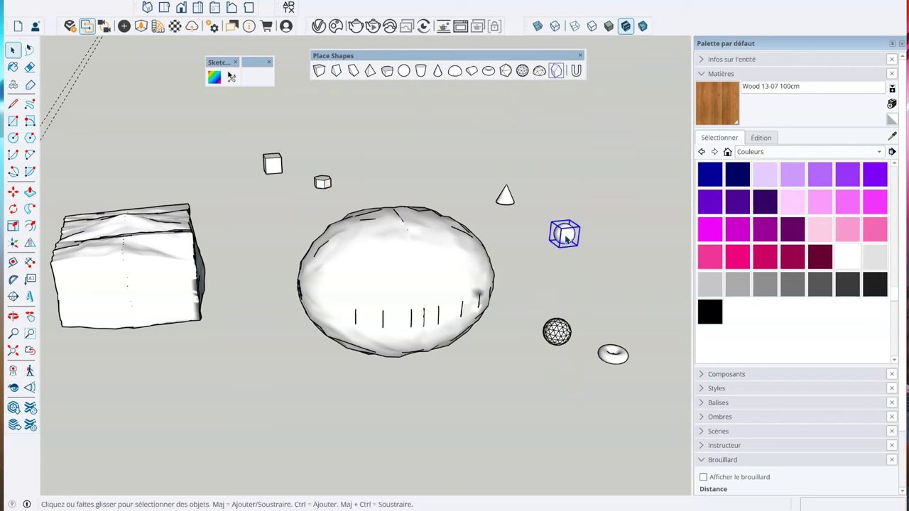
Scale the small sphere up 5.45 times into a large sphere.
key("s")
mouse_move(561, 229)
left_mouse_down()
mouse_move(493, 115)
mouse_move(543, 197)
mouse_move(507, 175)
left_mouse_up()
key("space")
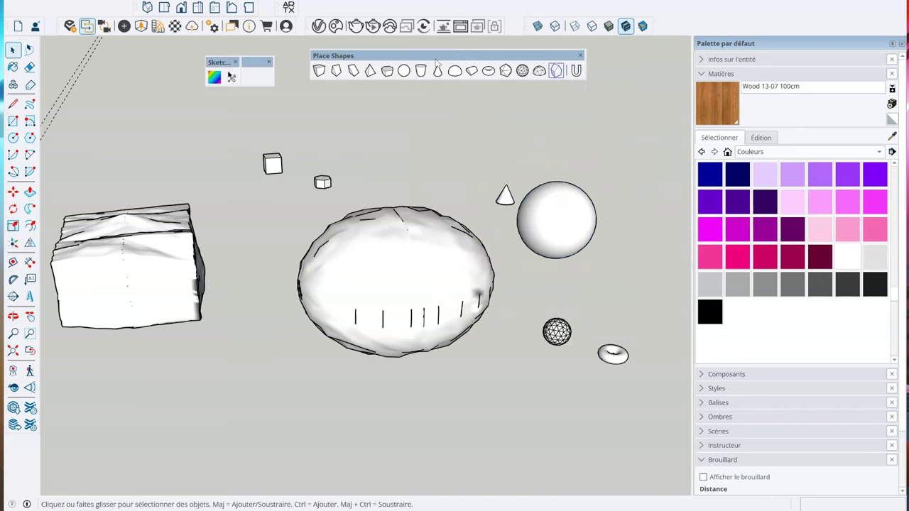
left_click_drag(436, 62, 459, 66)
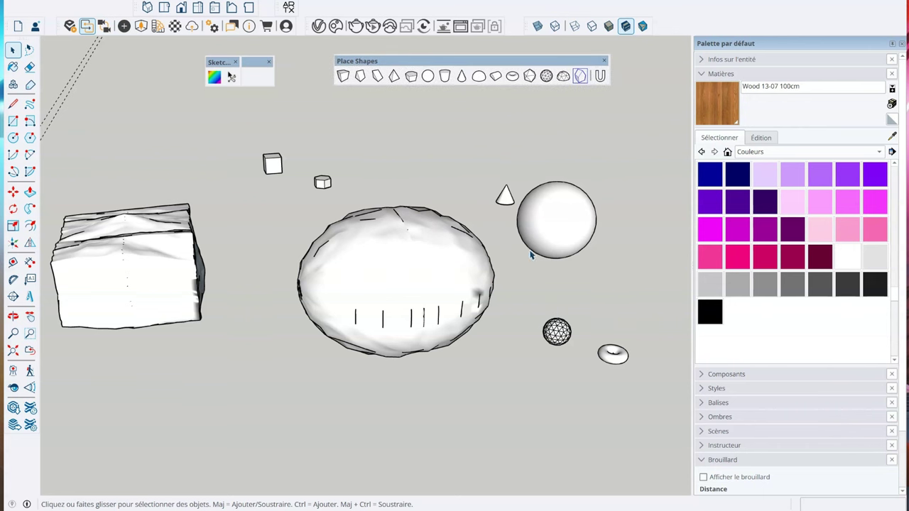
mouse_move(530, 255)
middle_mouse_down()
mouse_move(568, 340)
mouse_move(319, 270)
mouse_move(365, 283)
mouse_move(556, 270)
mouse_move(684, 243)
mouse_move(447, 296)
middle_mouse_up()
scroll(448, 297, "up", 5)
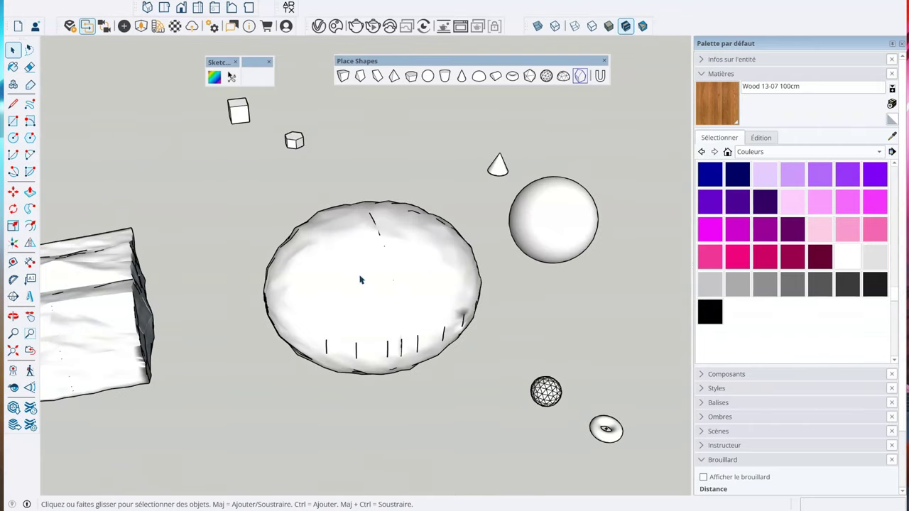
Paint the ellipsoid with Bois vieilli pour clôture from the Aménagement paysager materials.
left_click(763, 153)
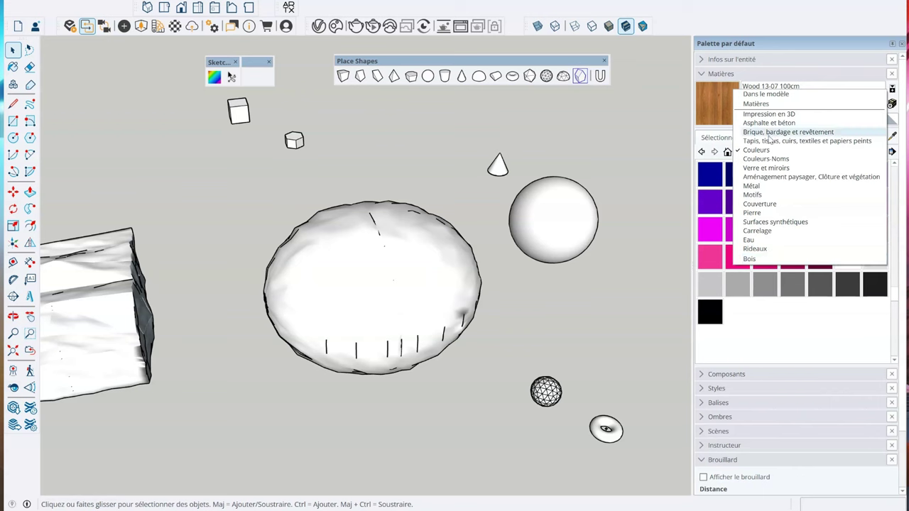
left_click(770, 177)
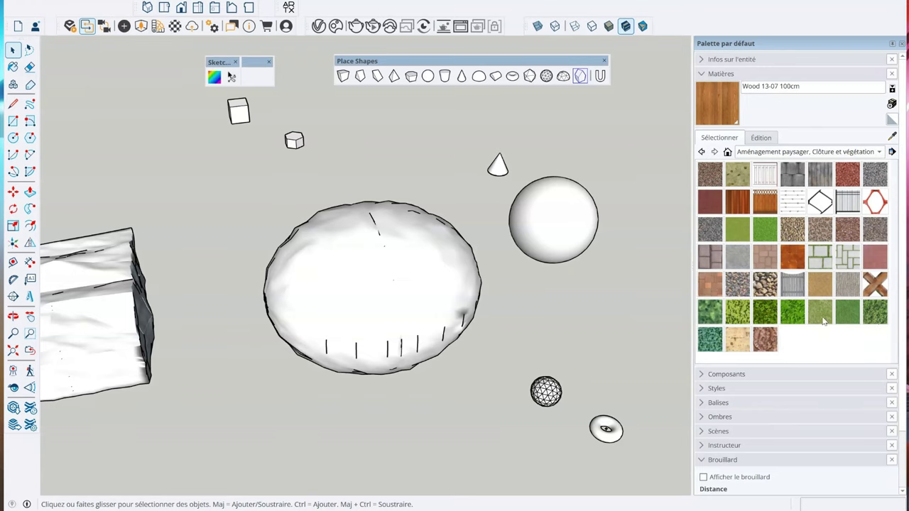
left_click(819, 181)
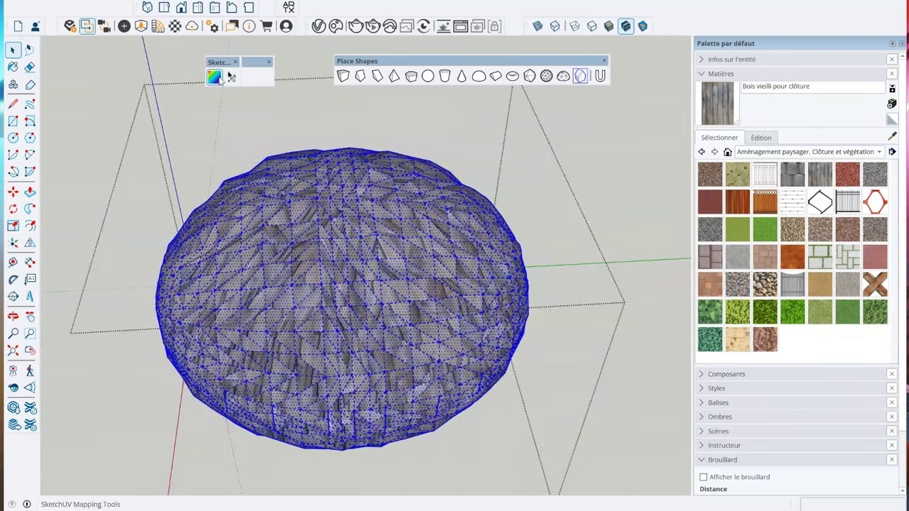
Remap the wood texture with SketchUV Planar Map (View) and scale it by 5.
left_click(220, 78)
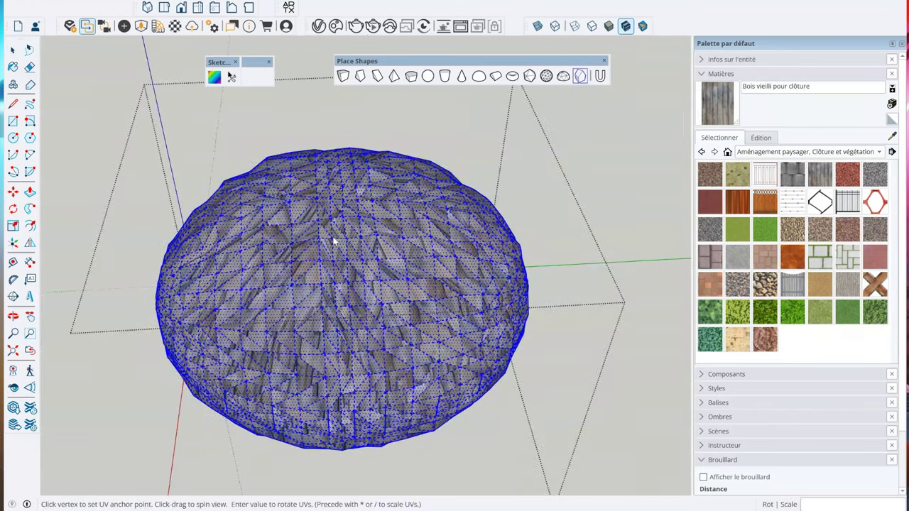
left_click(342, 217)
right_click(341, 216)
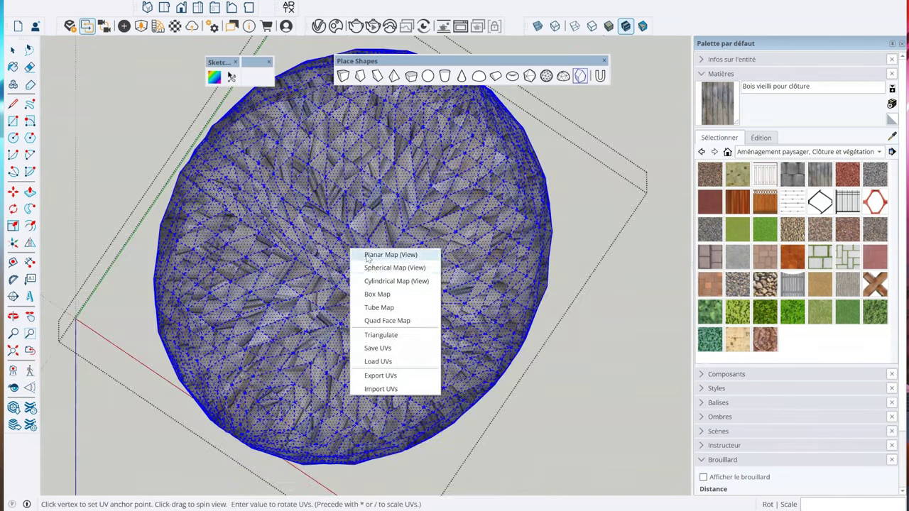
left_click(370, 271)
mouse_move(371, 271)
middle_mouse_down()
mouse_move(392, 282)
mouse_move(410, 233)
mouse_move(402, 266)
middle_mouse_up()
scroll(402, 266, "up", 2)
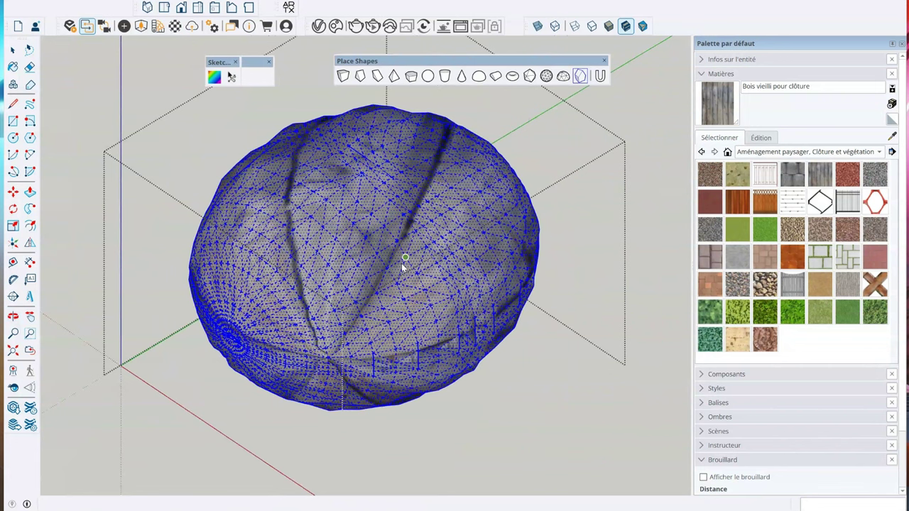
type("*5")
key("Return")
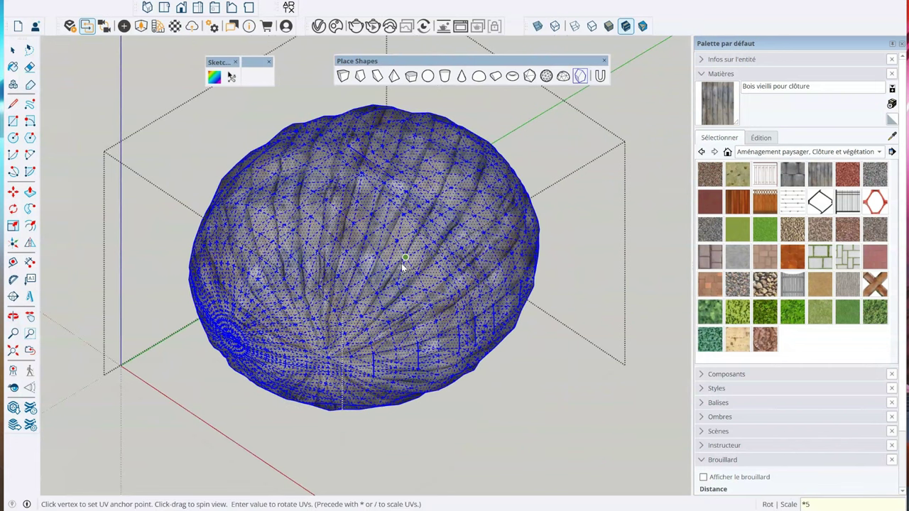
mouse_move(460, 372)
middle_mouse_down()
mouse_move(438, 376)
mouse_move(360, 432)
middle_mouse_up()
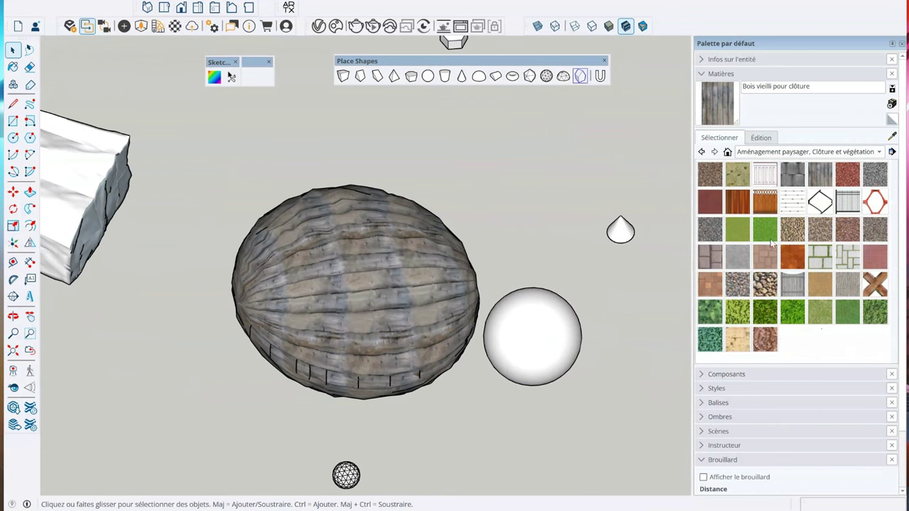
Select the whole eroded box and paint it with Végétation Gazon grass.
mouse_move(558, 250)
middle_mouse_down()
mouse_move(397, 310)
mouse_move(533, 324)
mouse_move(334, 216)
middle_mouse_up()
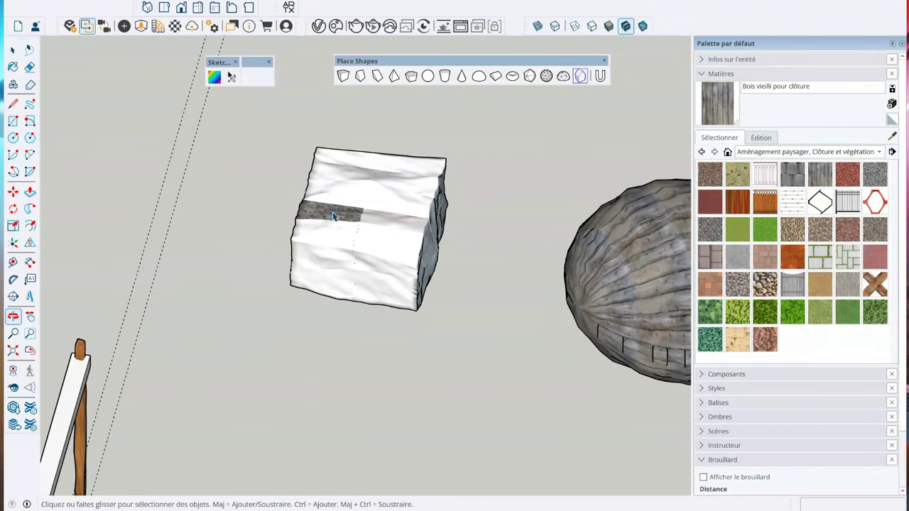
triple_click(334, 216)
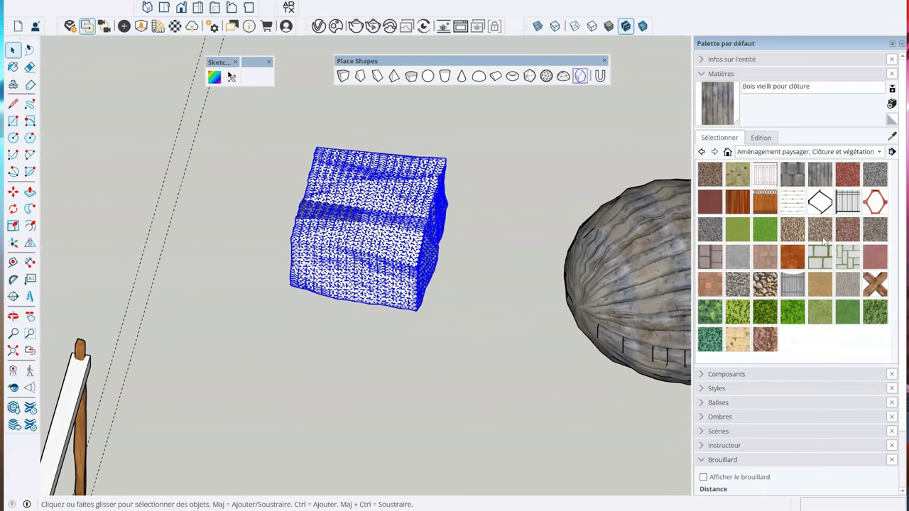
left_click(818, 317)
left_click(366, 183)
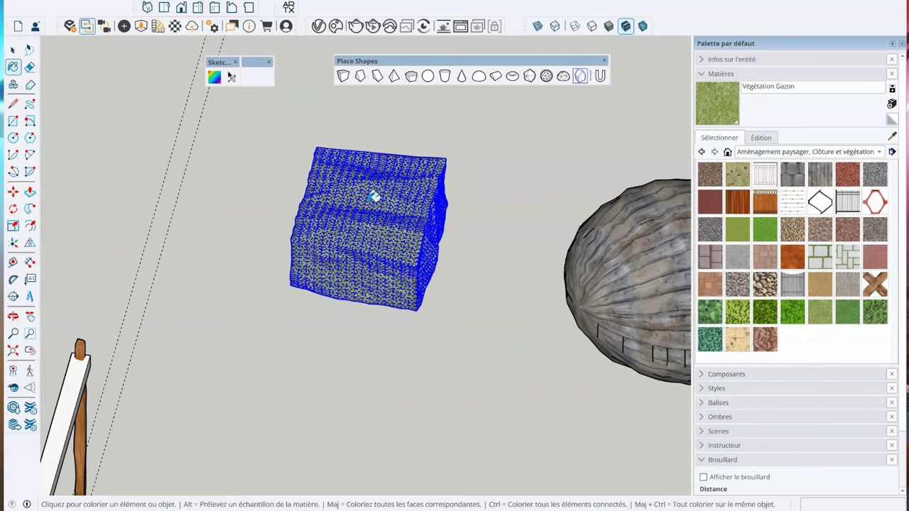
scroll(374, 195, "up", 3)
scroll(375, 220, "up", 3)
key("space")
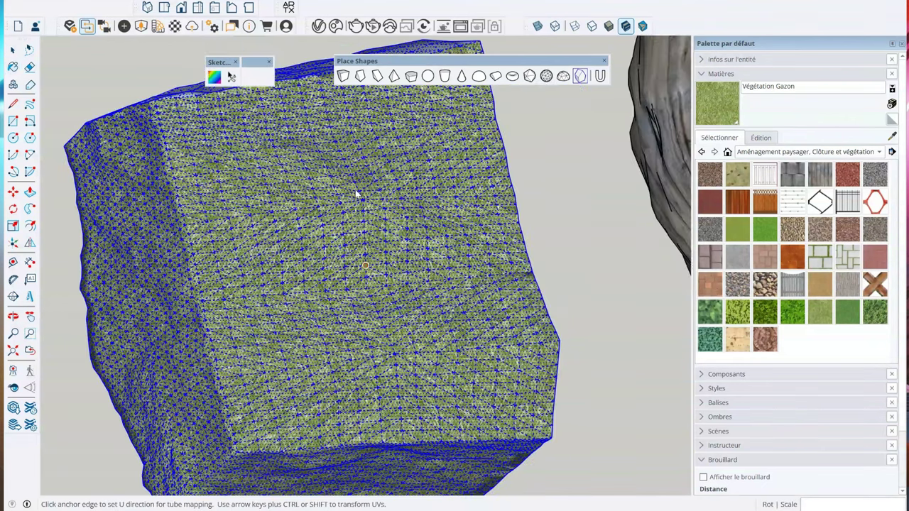
Box-map the grass texture onto the box with SketchUV.
right_click(357, 195)
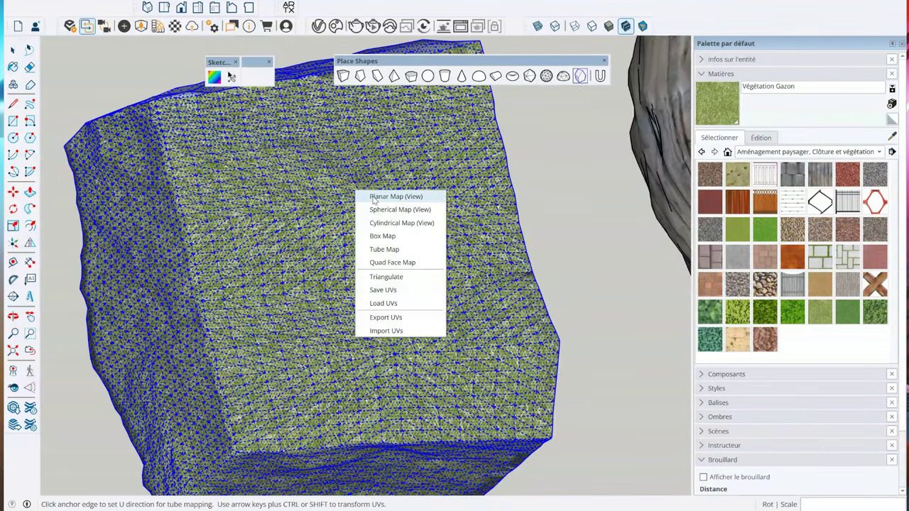
left_click(382, 236)
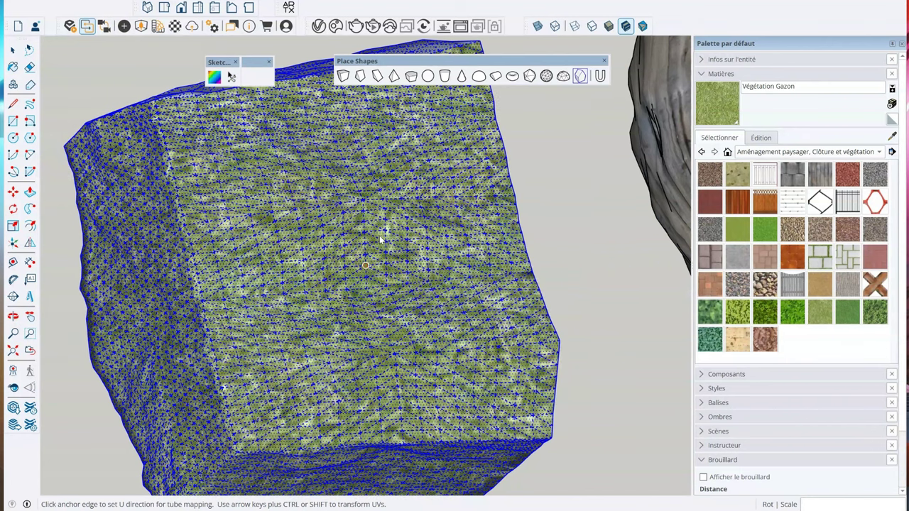
middle_click_drag(347, 293, 505, 259)
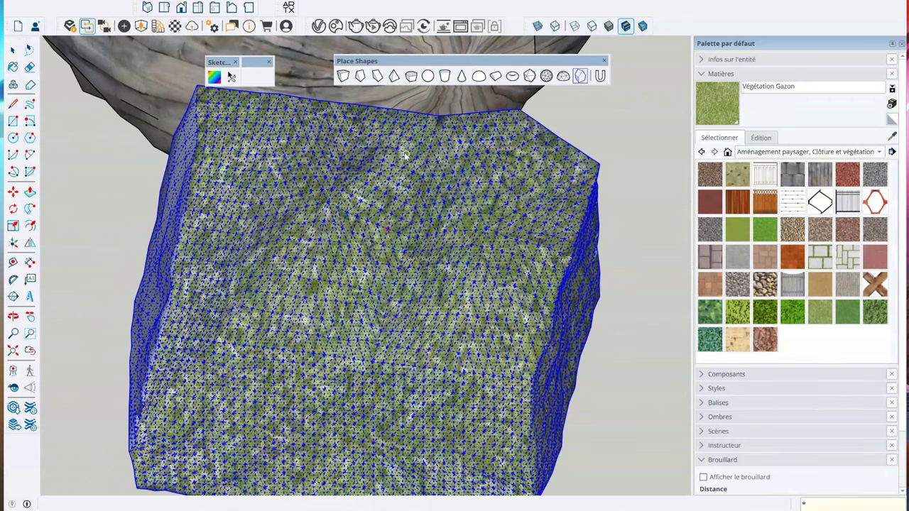
middle_click_drag(377, 293, 447, 238)
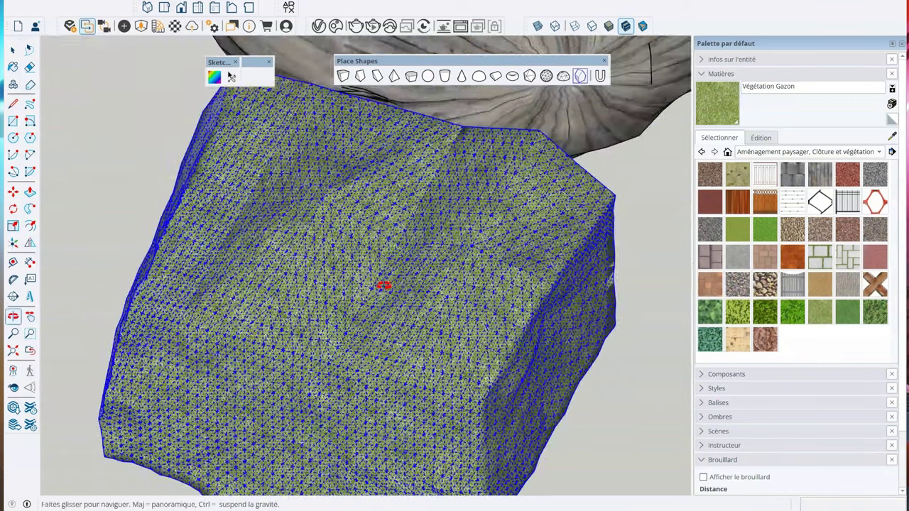
scroll(447, 238, "down", 5)
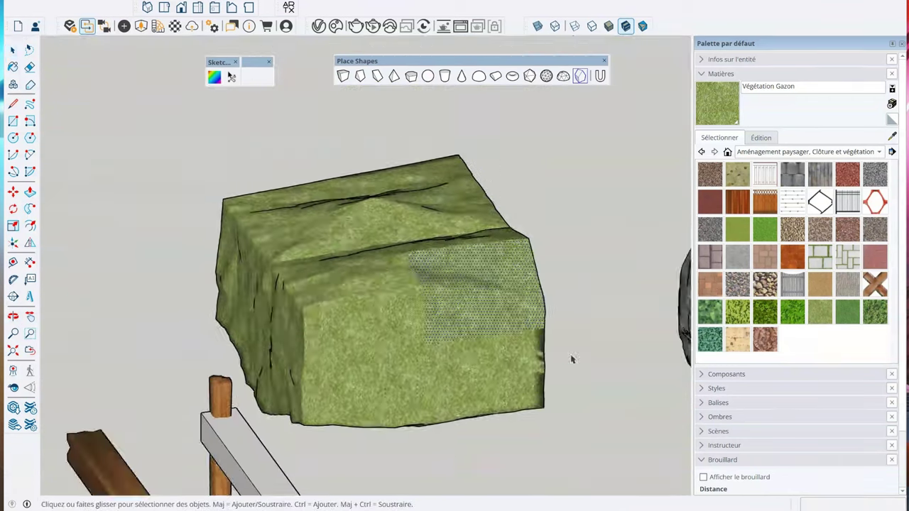
mouse_move(570, 361)
middle_mouse_down()
mouse_move(314, 327)
mouse_move(492, 308)
mouse_move(355, 335)
mouse_move(432, 274)
middle_mouse_up()
scroll(448, 316, "up", 5)
middle_click_drag(448, 316, 442, 308)
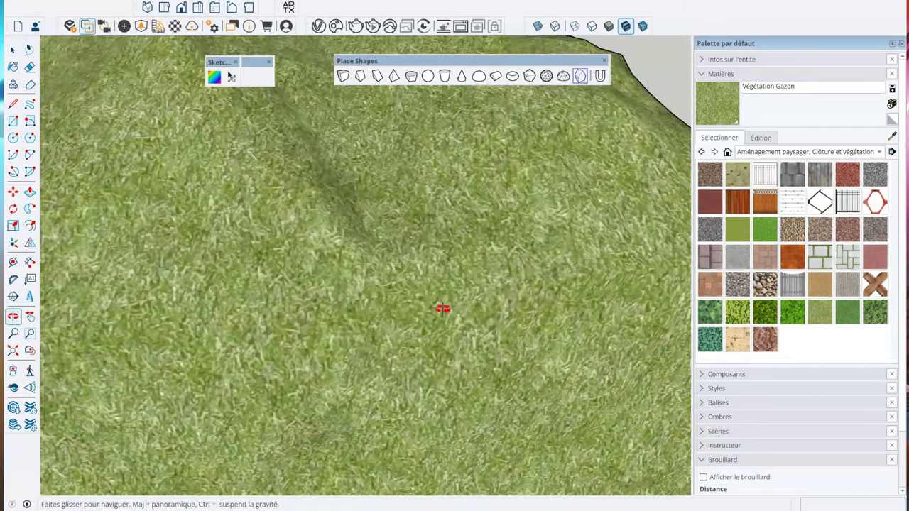
scroll(332, 201, "down", 5)
scroll(441, 366, "down", 3)
mouse_move(441, 369)
middle_mouse_down()
mouse_move(149, 349)
mouse_move(439, 263)
middle_mouse_up()
scroll(459, 292, "down", 5)
mouse_move(501, 331)
middle_mouse_down()
mouse_move(277, 303)
mouse_move(233, 239)
middle_mouse_up()
scroll(391, 280, "up", 5)
scroll(320, 326, "up", 3)
mouse_move(320, 325)
middle_mouse_down()
mouse_move(455, 326)
mouse_move(335, 310)
mouse_move(408, 325)
middle_mouse_up()
mouse_move(407, 325)
left_mouse_down()
mouse_move(191, 328)
mouse_move(334, 280)
mouse_move(531, 276)
mouse_move(378, 278)
left_mouse_up()
key("space")
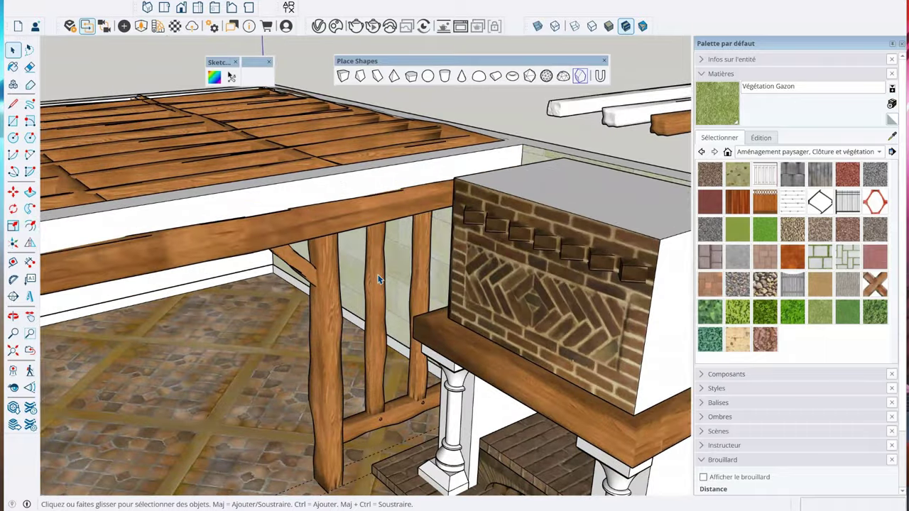